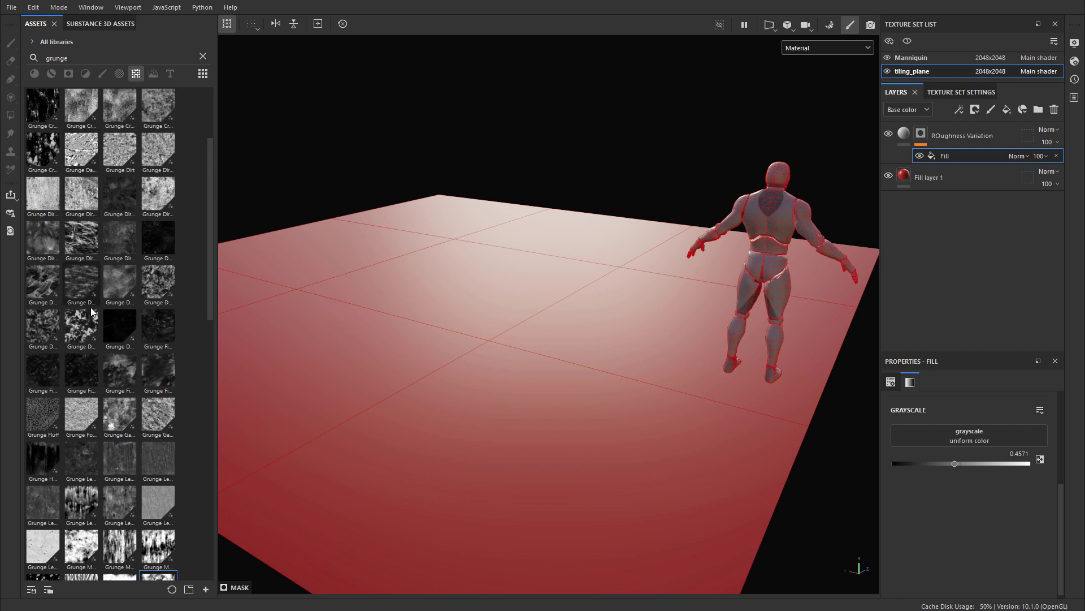
- Load Grunge Fingerprints Smeared into the fill's grayscale and tune its balance and contrast
mouse_move(120, 370)
mouse_down()
mouse_move(735, 430)
mouse_move(981, 437)
mouse_up()
drag(974, 510, 998, 510)
mouse_move(904, 533)
mouse_down()
mouse_move(933, 534)
mouse_move(893, 534)
mouse_up()
mouse_move(997, 510)
mouse_down()
mouse_move(966, 511)
mouse_move(1007, 510)
mouse_up()
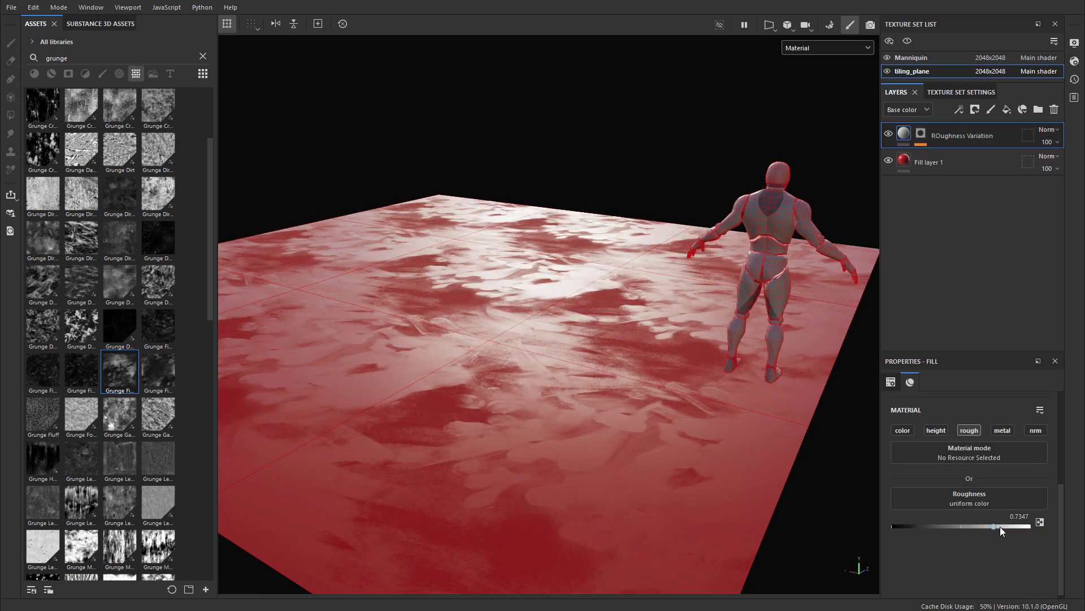
- Raise Fill layer 1's roughness to about 0.40–0.42
drag(1000, 527, 955, 528)
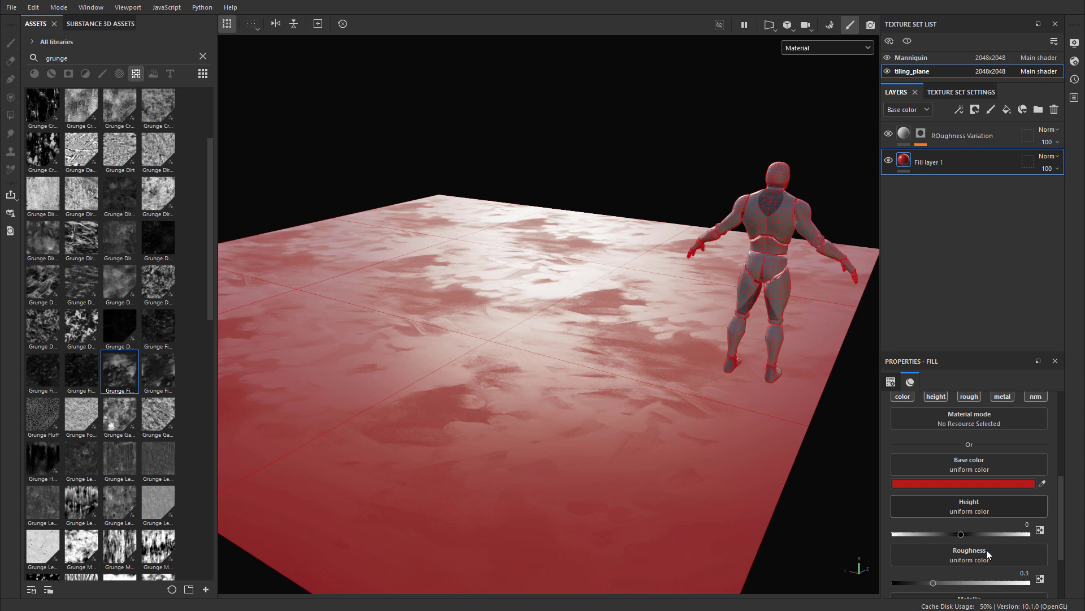
scroll(986, 549, down, 1)
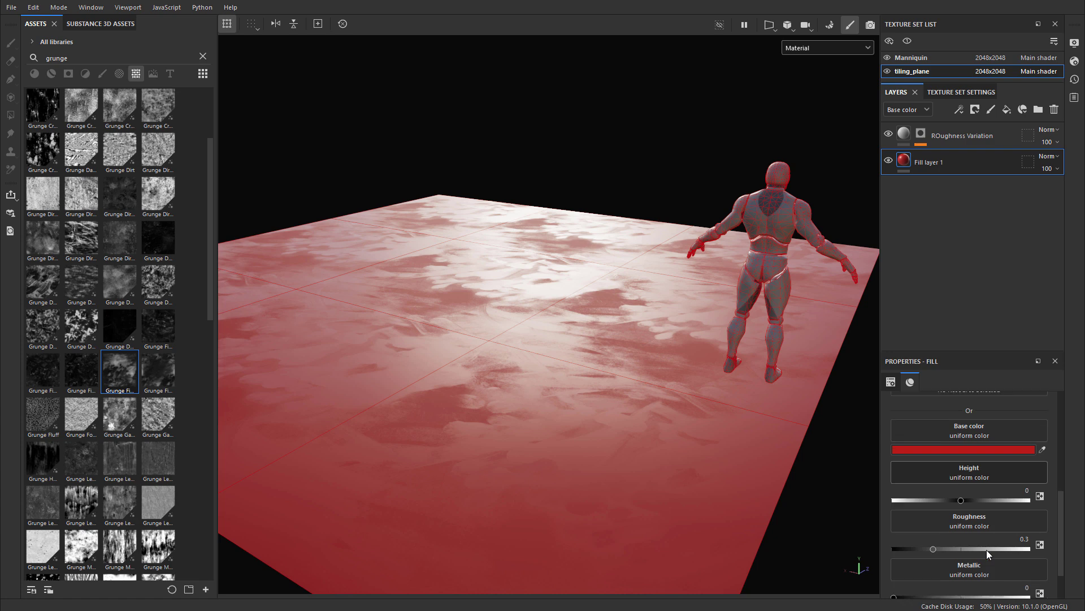
click(937, 548)
mouse_move(944, 546)
mouse_down()
mouse_move(970, 543)
mouse_move(924, 545)
mouse_move(954, 545)
mouse_up()
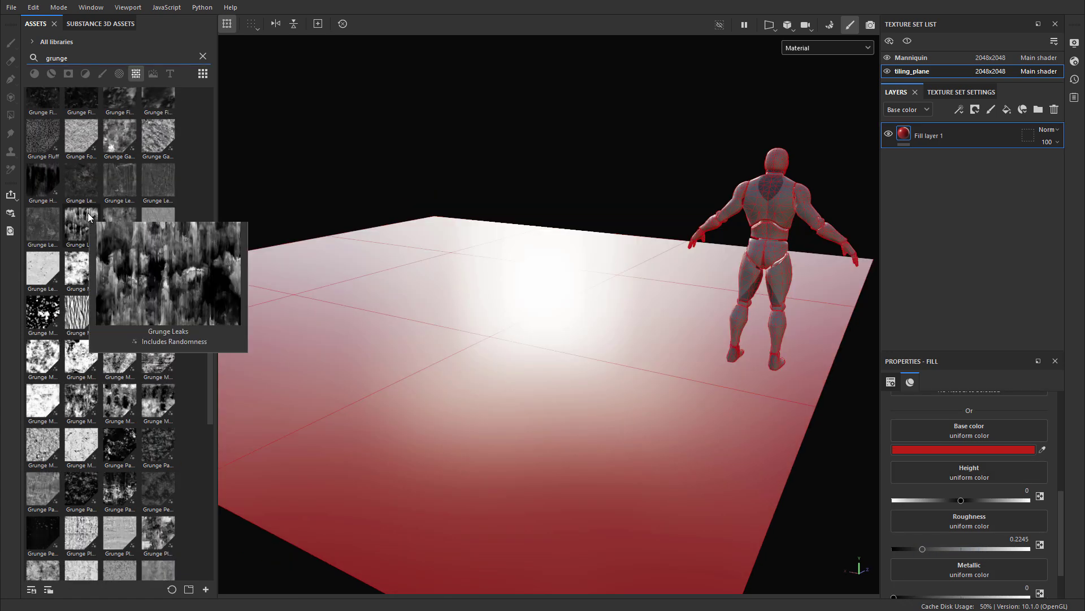
- Apply Grunge Leak Large, preview roughness, and set balance to 0.62, then 0.43 with no contrast
drag(81, 226, 949, 521)
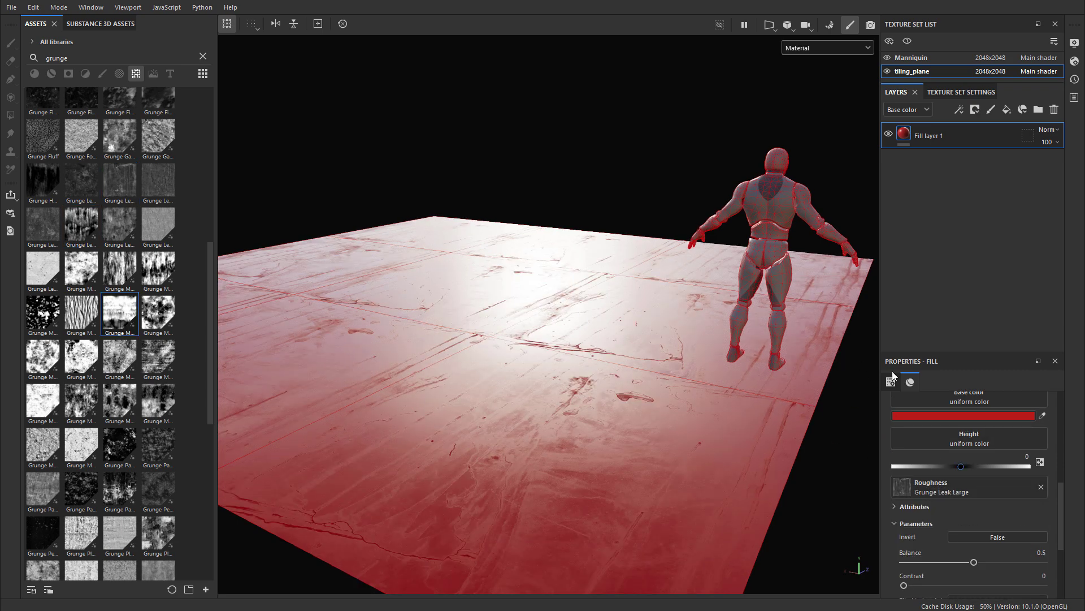
click(809, 49)
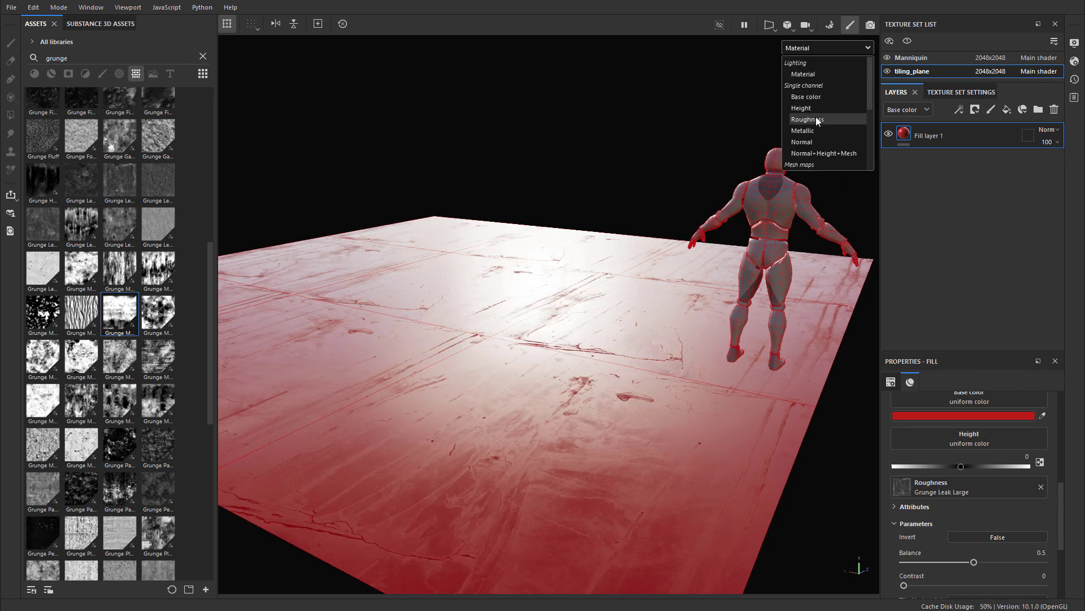
click(814, 119)
click(817, 49)
click(819, 59)
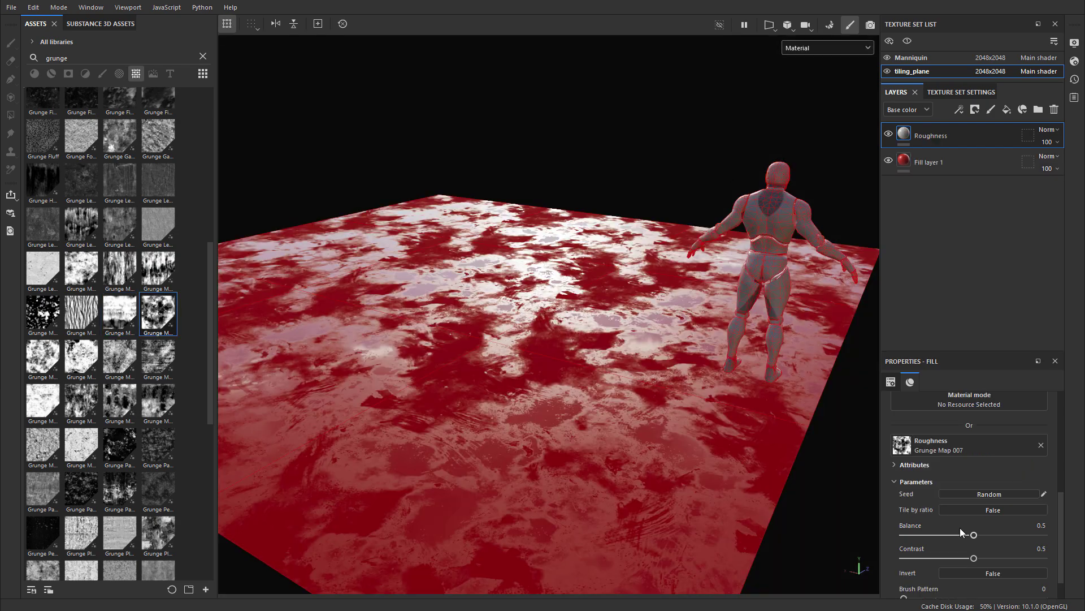
drag(974, 534, 891, 556)
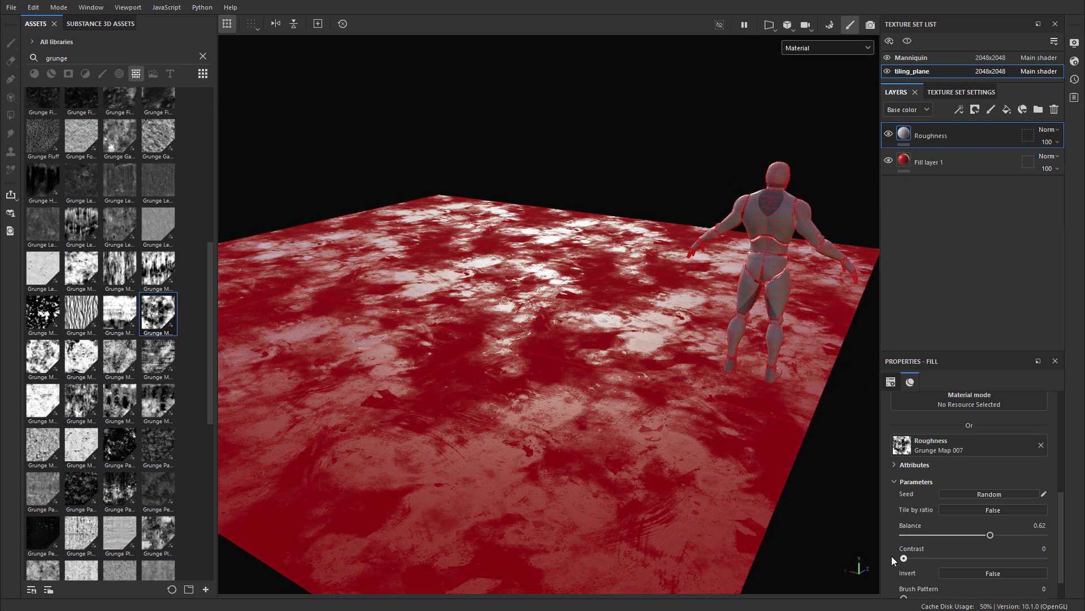
drag(989, 534, 964, 536)
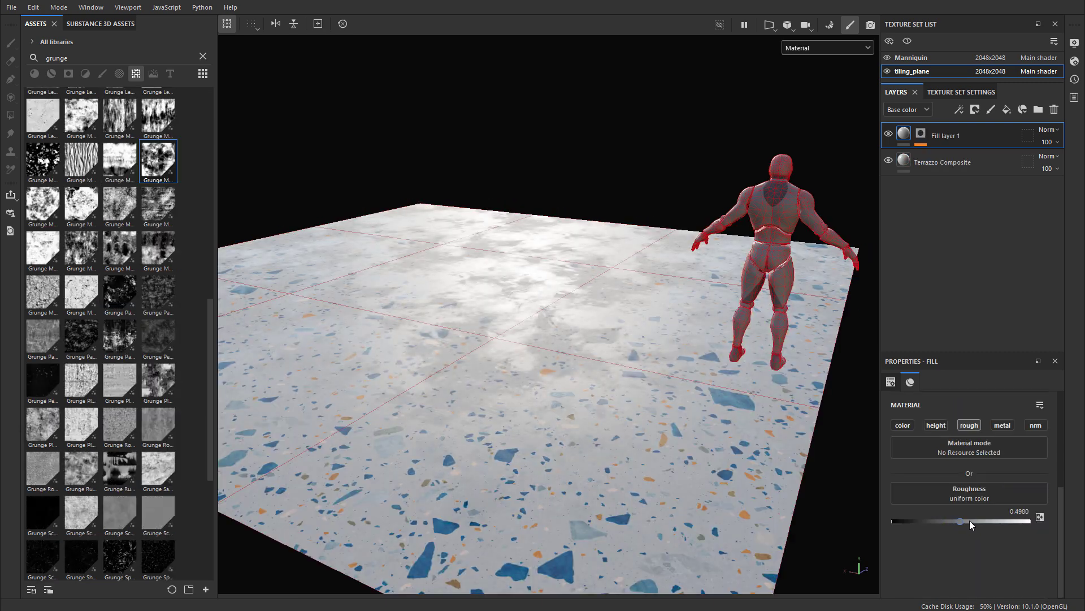
mouse_move(969, 520)
mouse_down()
mouse_move(946, 520)
mouse_move(964, 516)
mouse_up()
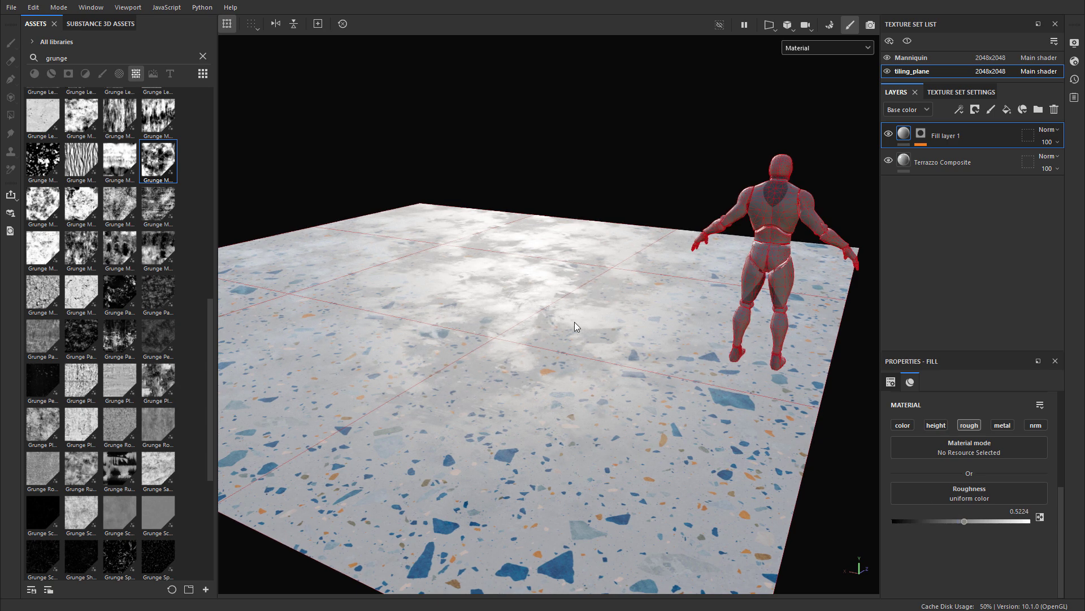
- Orbit the view around the plain white tiling plane
alt+drag(588, 300, 557, 301)
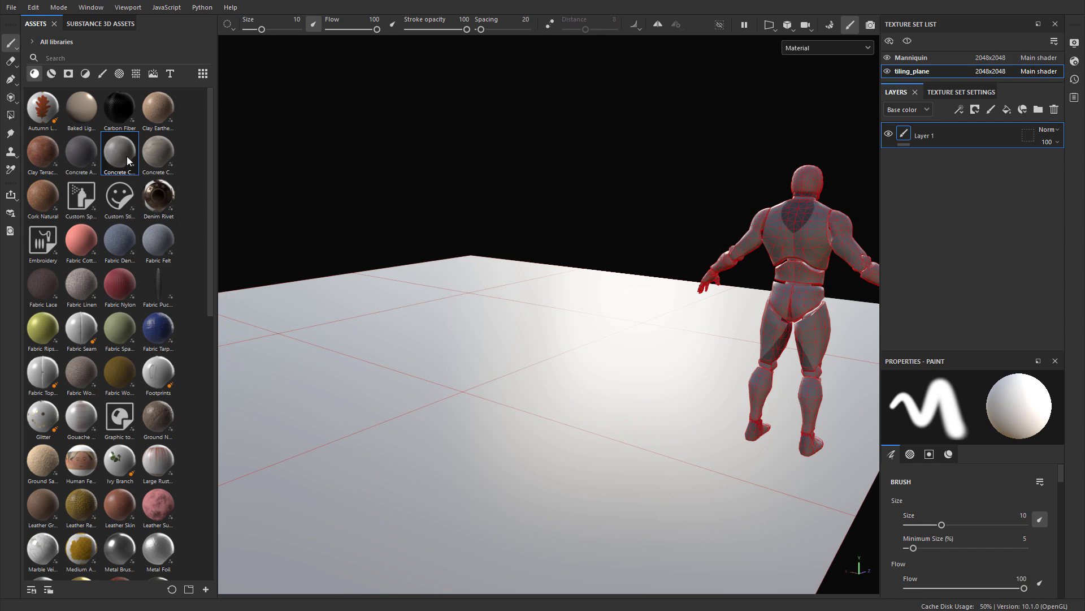
- Fill the plane with Concrete Coarse, replacing a mistaken Concrete Cast fill
drag(128, 161, 519, 365)
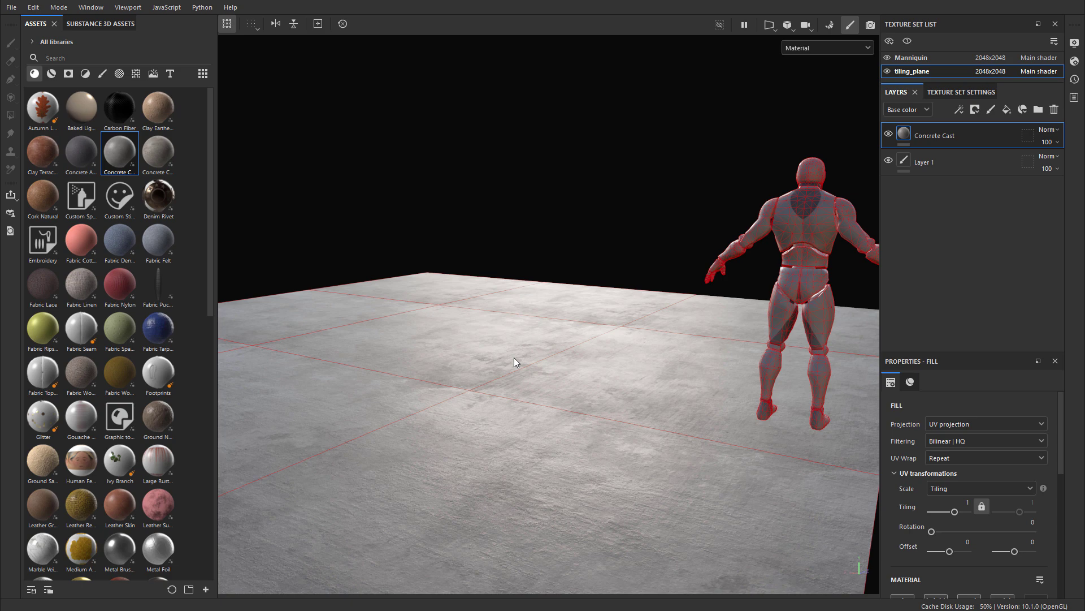
key(ctrl+z)
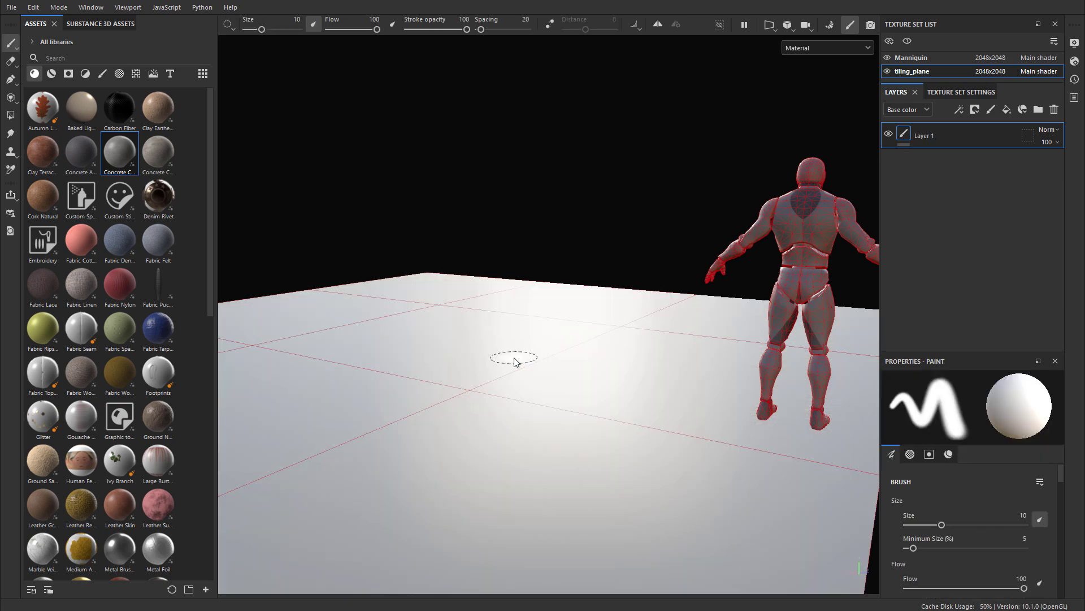
drag(158, 153, 528, 364)
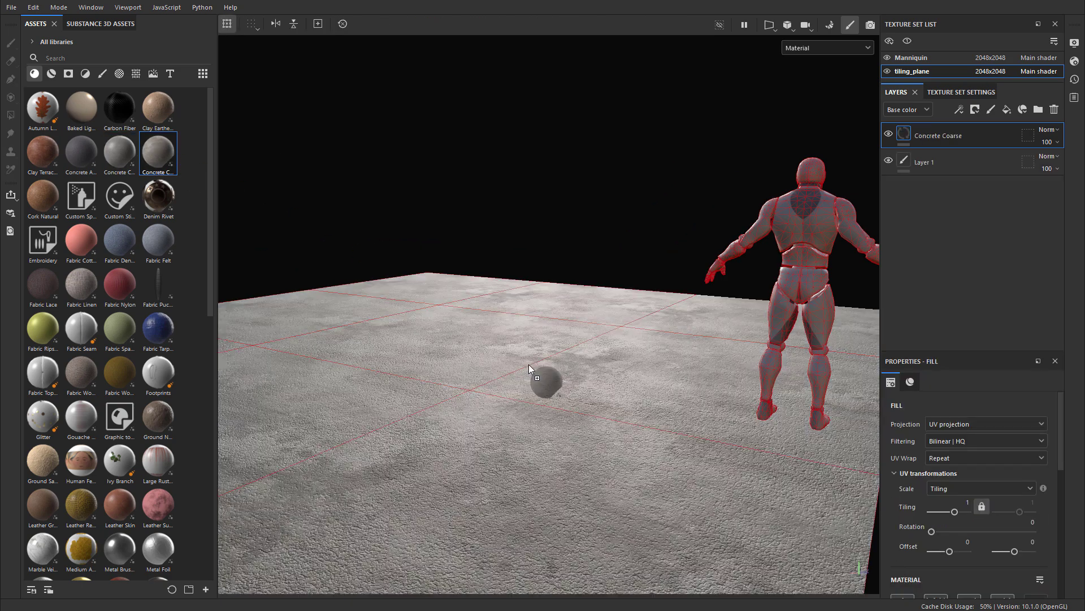
- Show only the Roughness channel and look down on the concrete plane
click(808, 46)
click(815, 120)
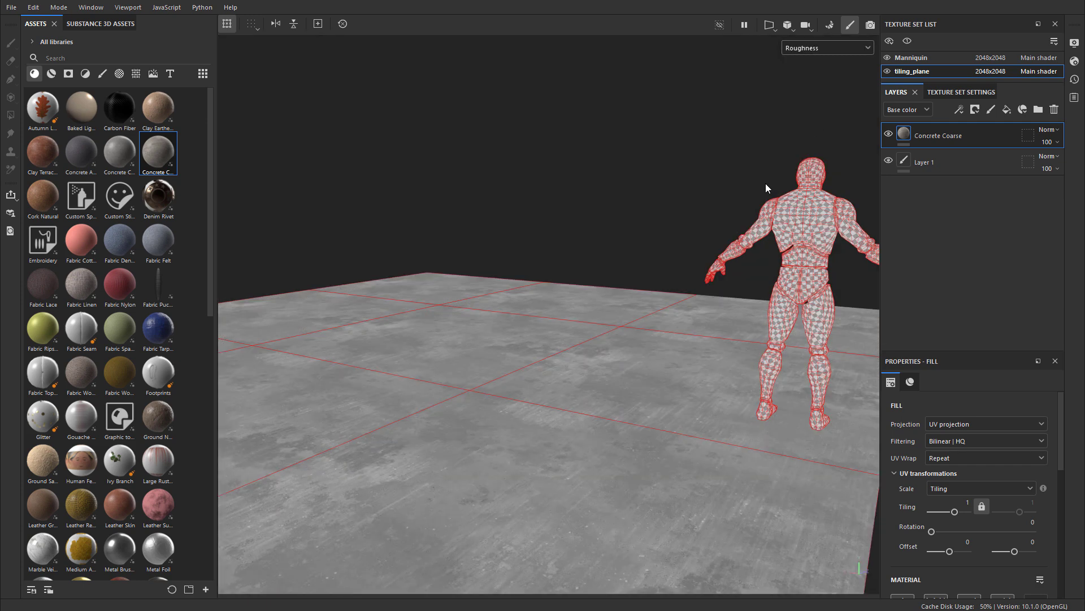
alt+drag(765, 183, 541, 443)
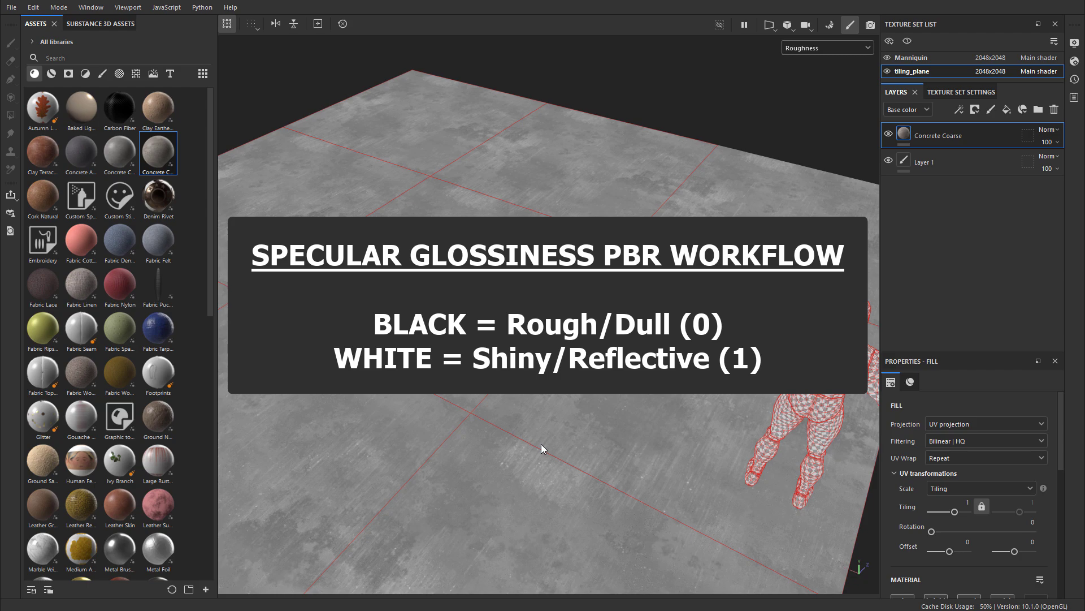
- Return the viewport to the full Material view and orbit lower
click(814, 48)
click(803, 59)
alt+drag(558, 237, 561, 202)
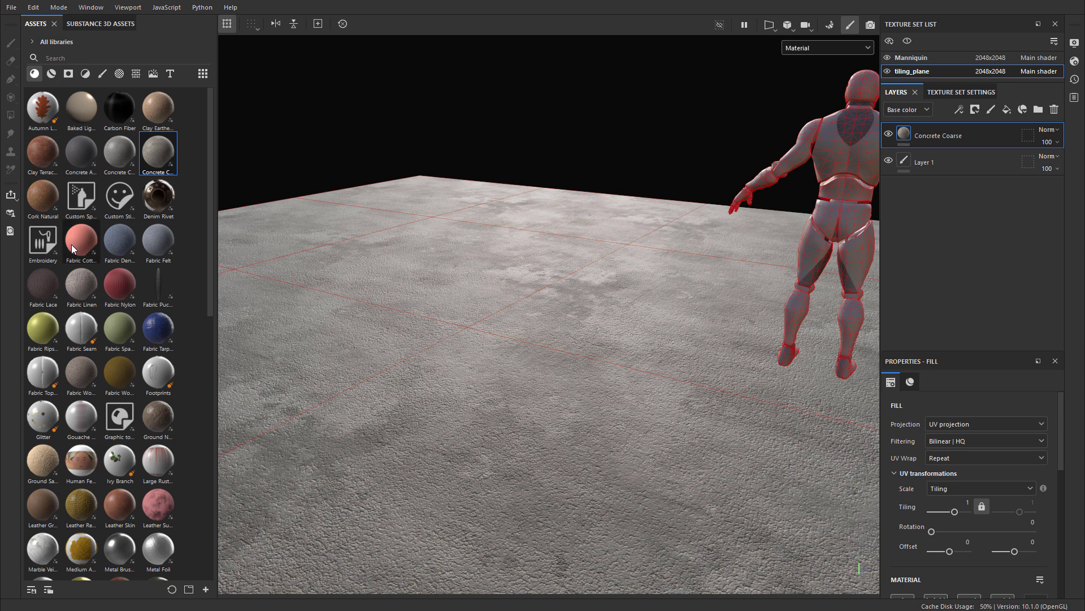
- Drop Terrazzo Composite onto the plane and rotate the lighting to inspect it
click(51, 75)
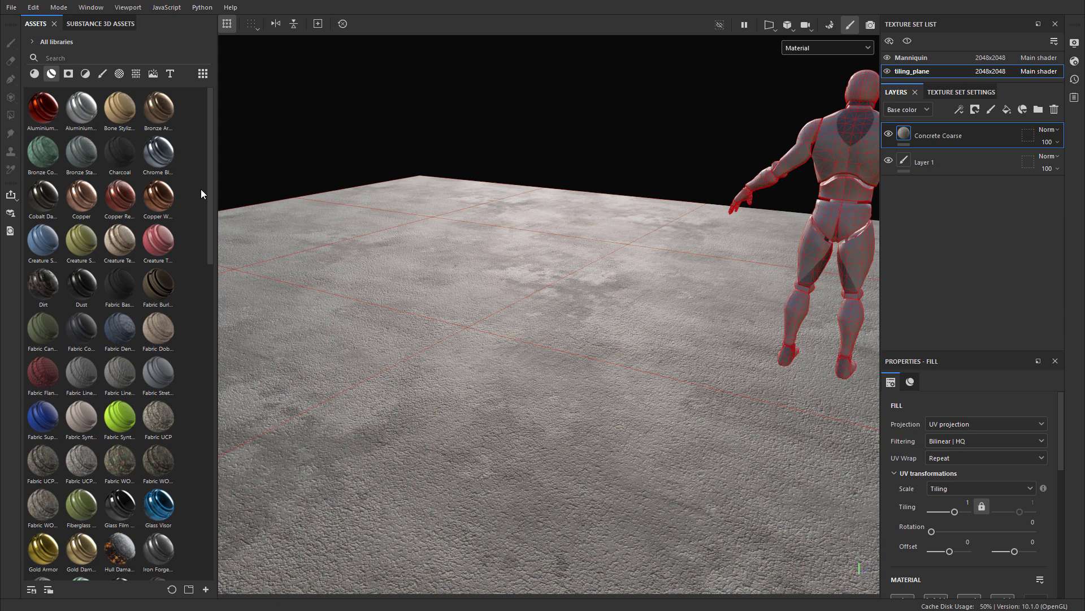
click(35, 74)
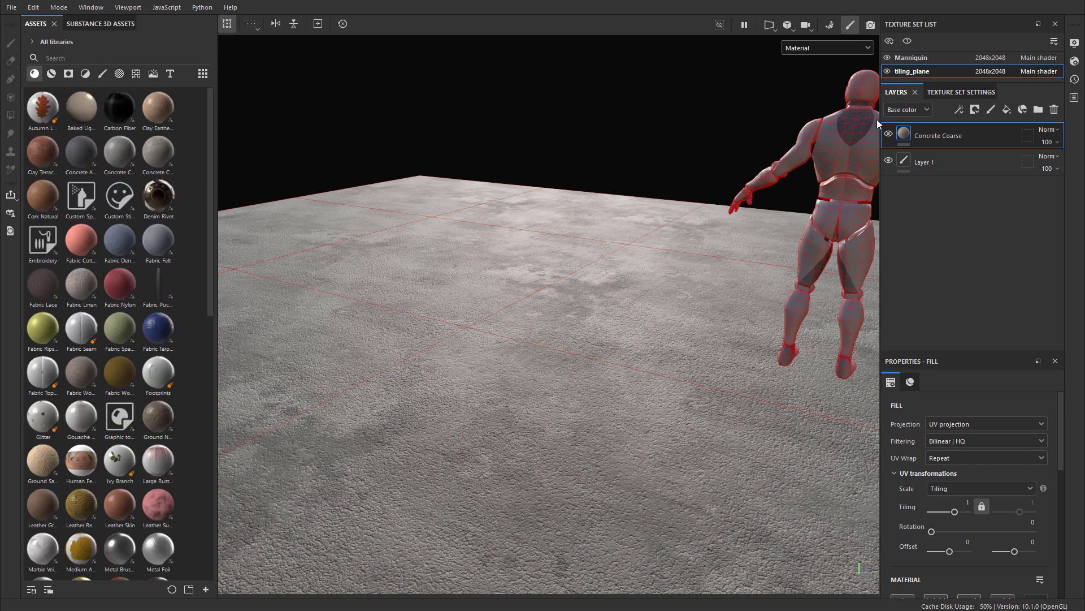
scroll(58, 339, down, 10)
scroll(58, 339, up, 3)
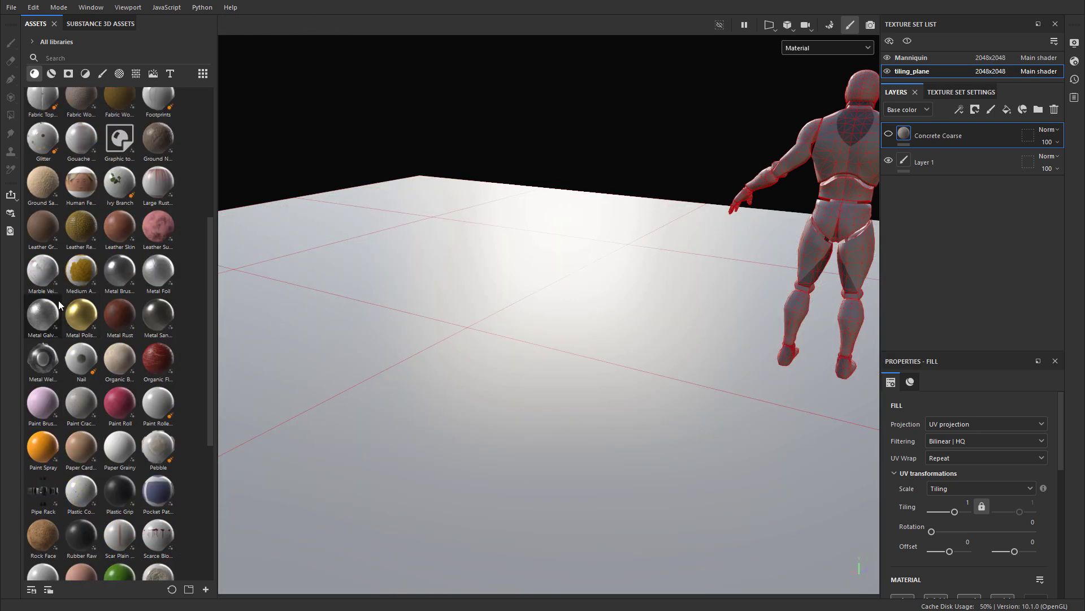
scroll(58, 339, down, 6)
drag(42, 478, 511, 346)
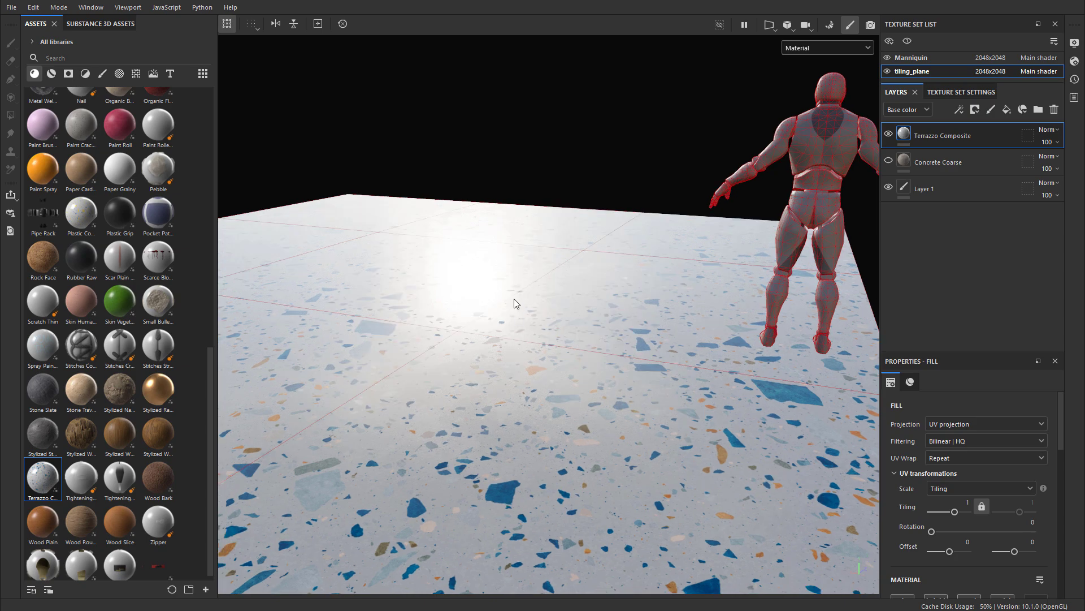
alt+drag(516, 260, 503, 253)
shift+right_drag(503, 253, 522, 259)
mouse_move(521, 259)
alt+mouse_down()
mouse_move(492, 310)
mouse_move(524, 252)
mouse_move(396, 316)
mouse_move(294, 334)
mouse_move(219, 342)
mouse_move(137, 308)
mouse_move(412, 310)
mouse_move(509, 266)
mouse_move(505, 277)
mouse_move(507, 258)
alt+mouse_up()
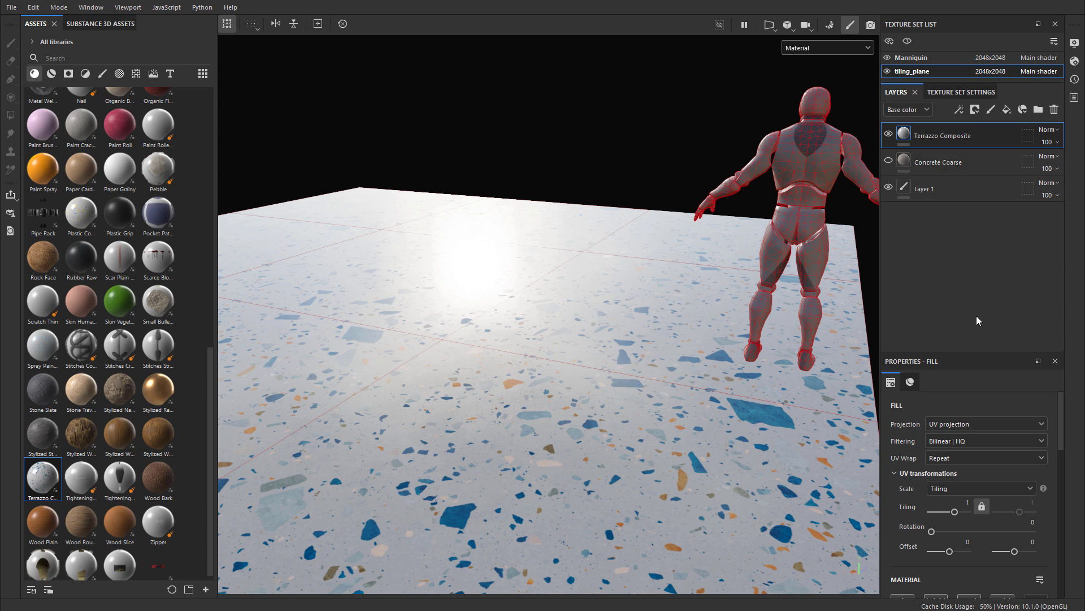
- Delete the Terrazzo Composite, Concrete Coarse and paint layers
key(Delete)
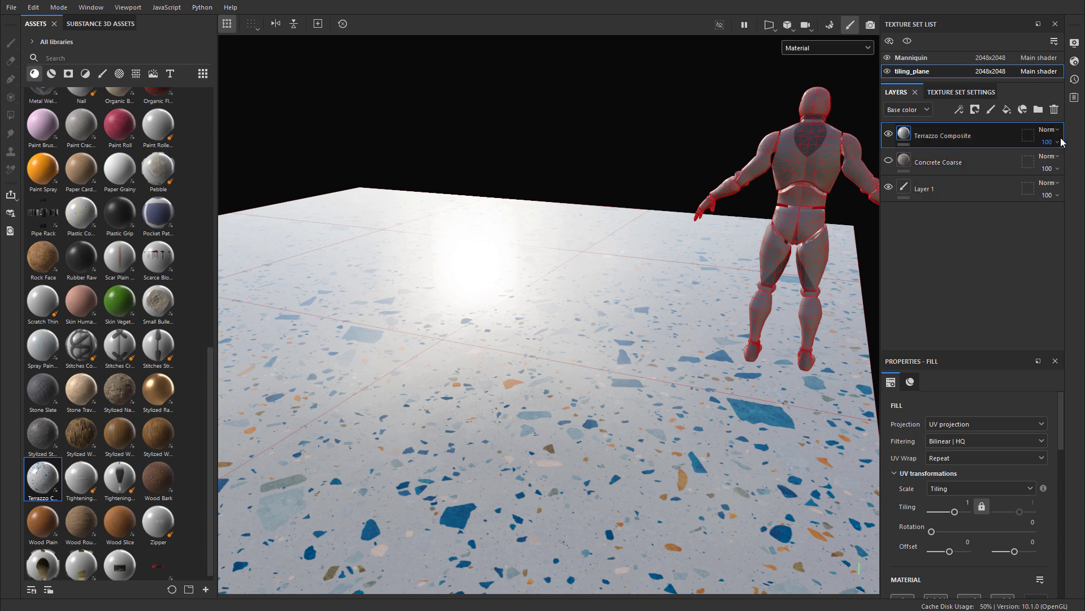
click(1056, 110)
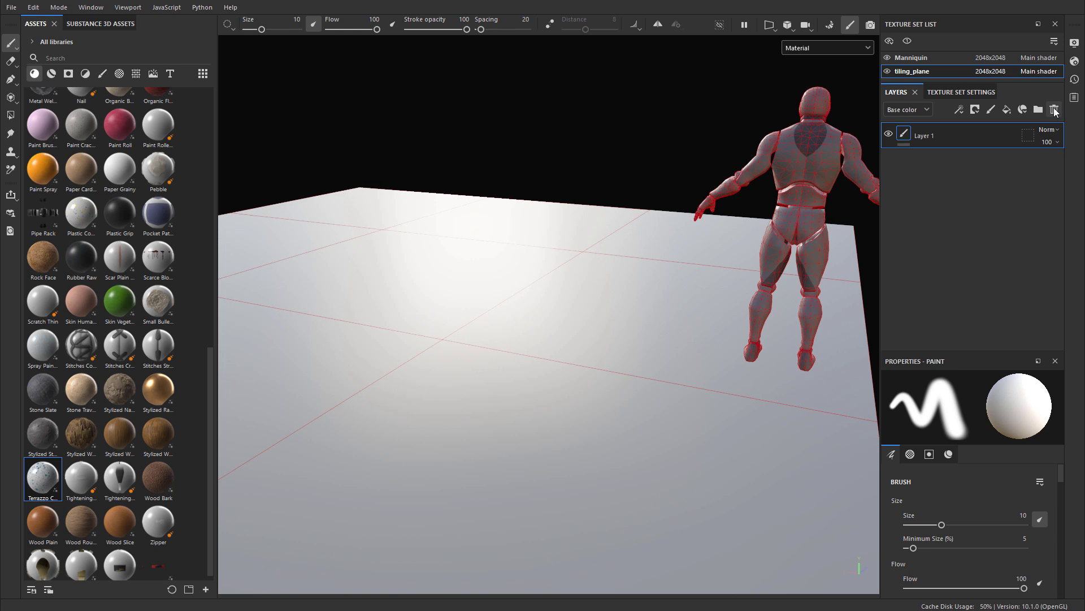
click(1056, 109)
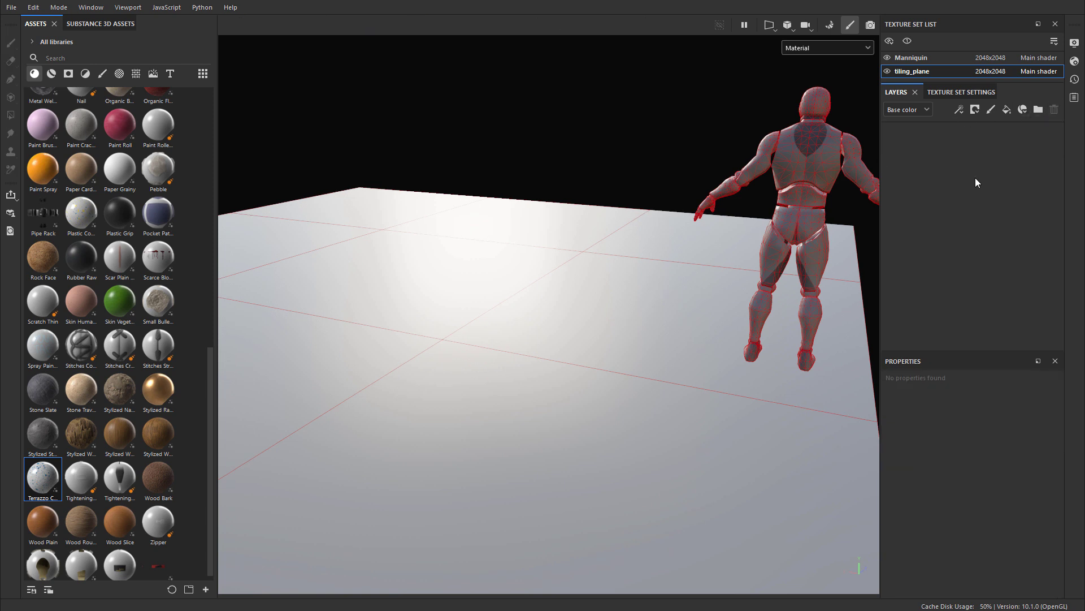
- Add a fill layer with deep red base colour and near-zero roughness
click(1007, 110)
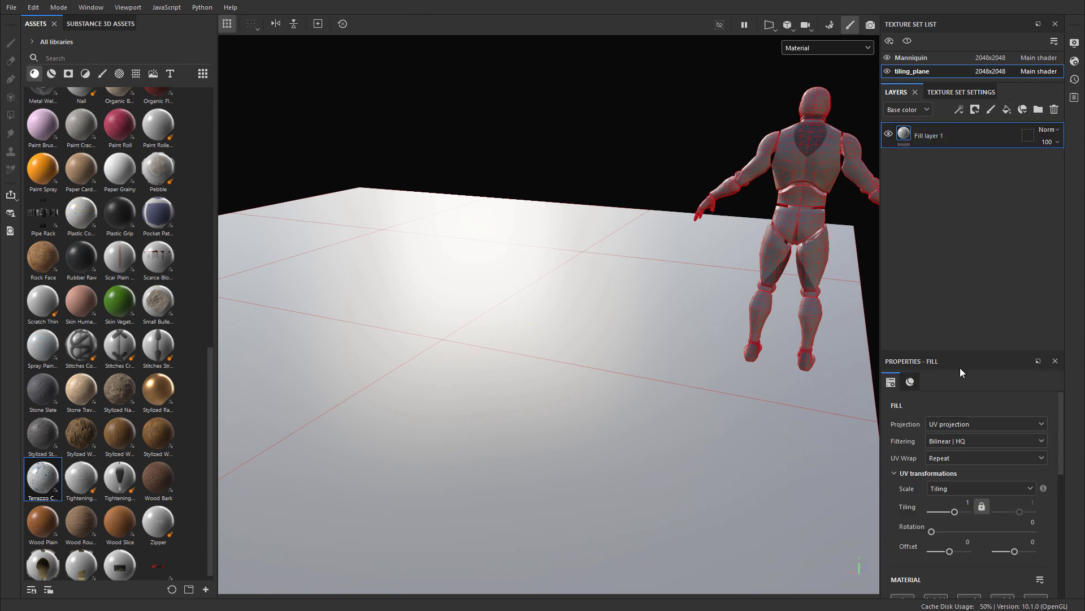
scroll(983, 466, down, 5)
click(979, 516)
click(885, 468)
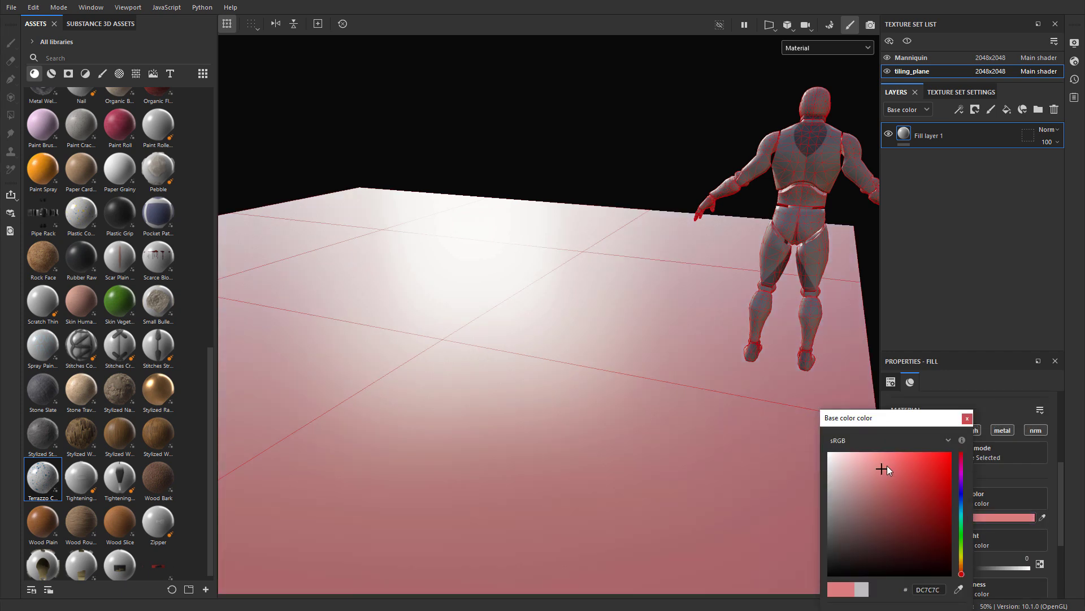
click(904, 459)
alt+drag(622, 339, 569, 303)
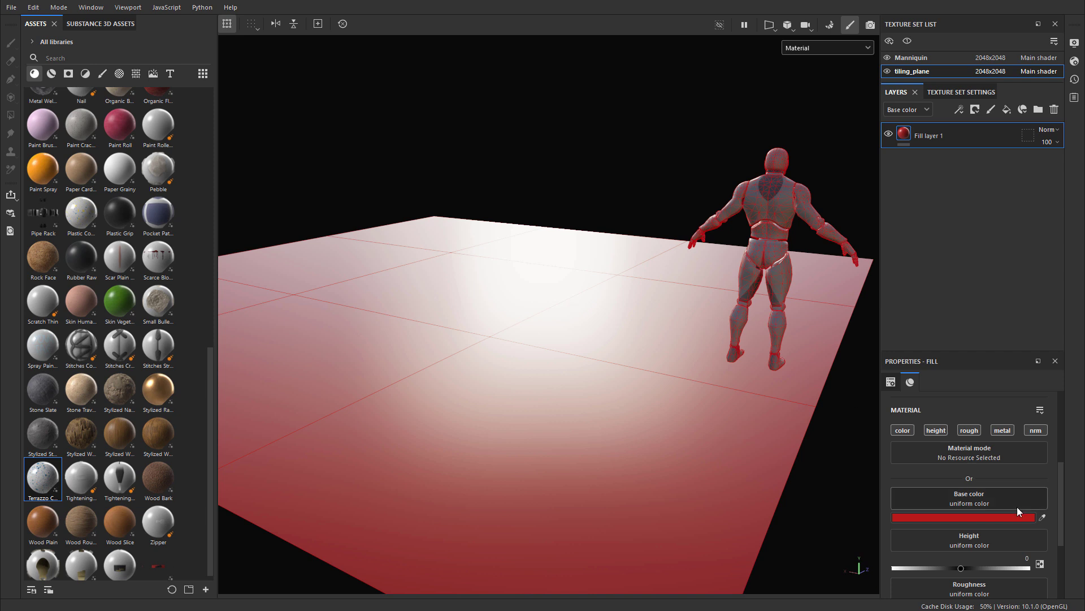
scroll(1015, 506, down, 1)
scroll(958, 562, down, 1)
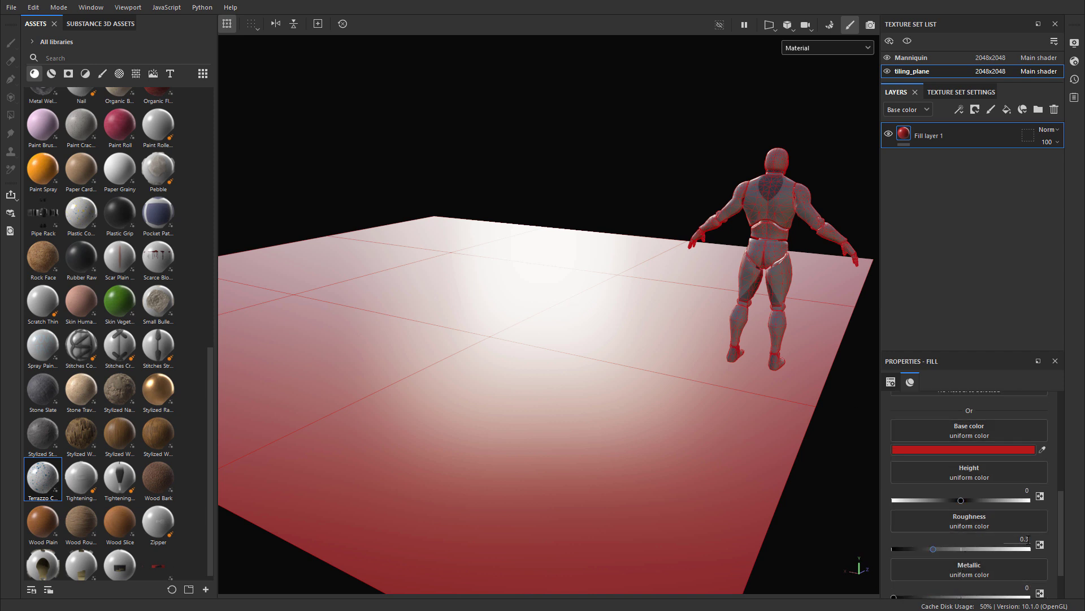
drag(933, 553, 887, 555)
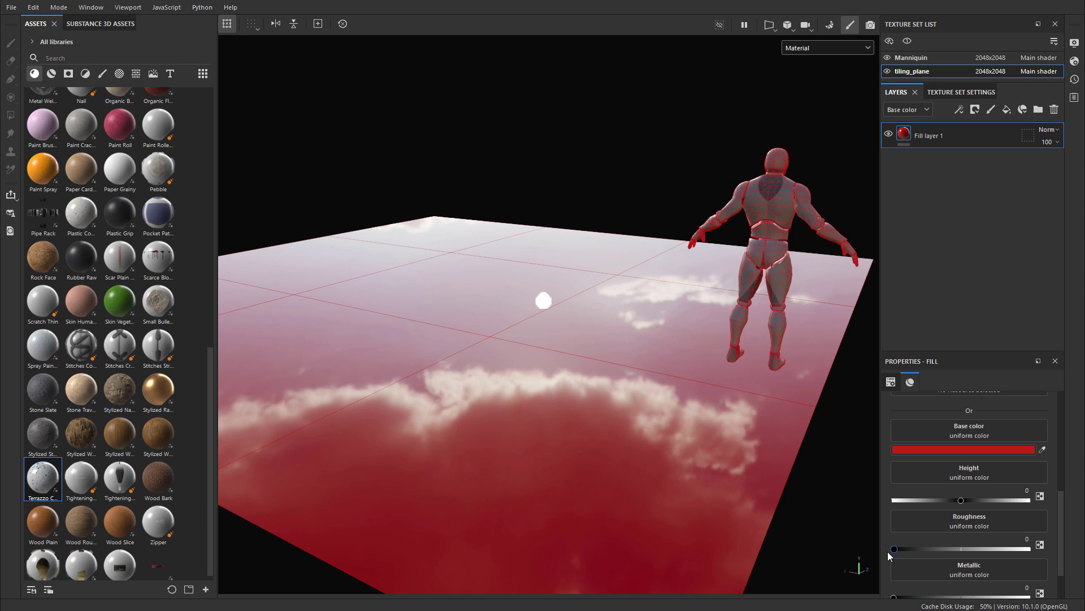
- Raise Fill layer 1's roughness toward 0.49, then settle it at 0.2245
drag(889, 551, 917, 553)
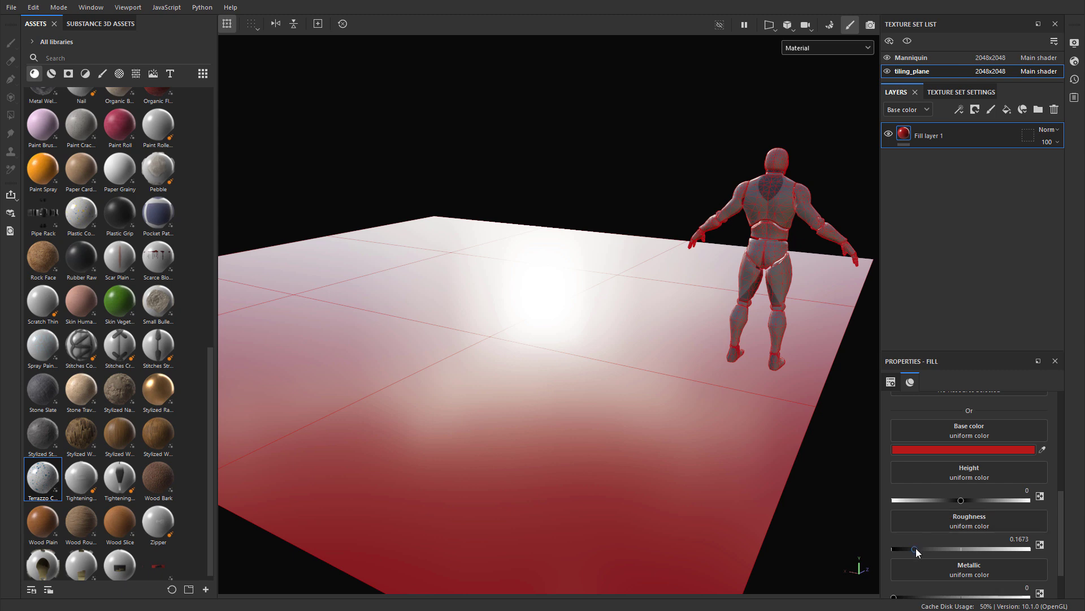
mouse_move(916, 548)
mouse_down()
mouse_move(1003, 550)
mouse_move(923, 546)
mouse_up()
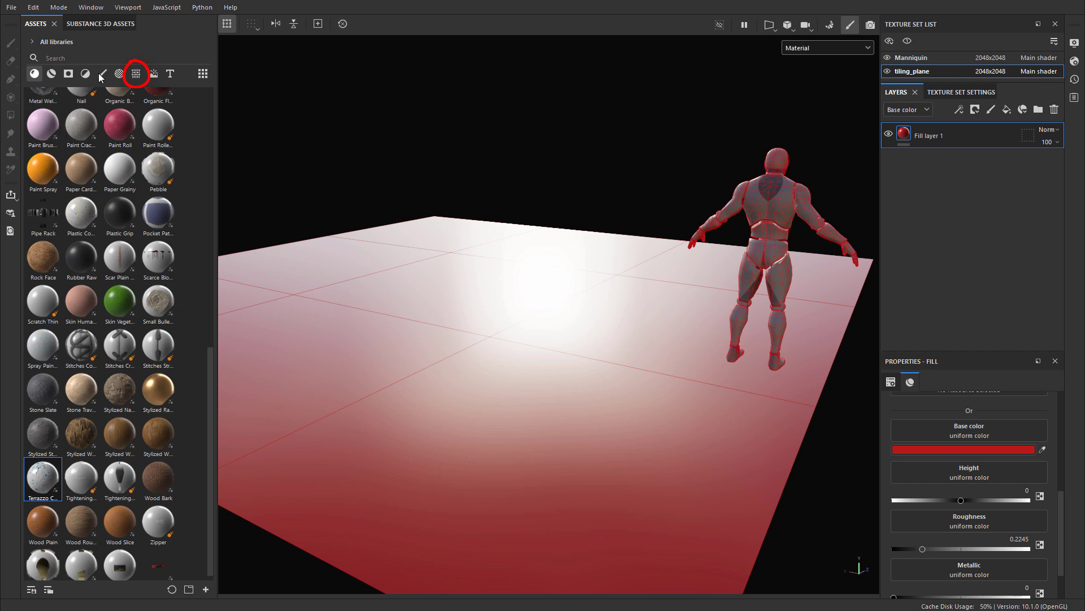
- Filter the asset library to Textures and search for 'grunge'
click(136, 75)
click(90, 58)
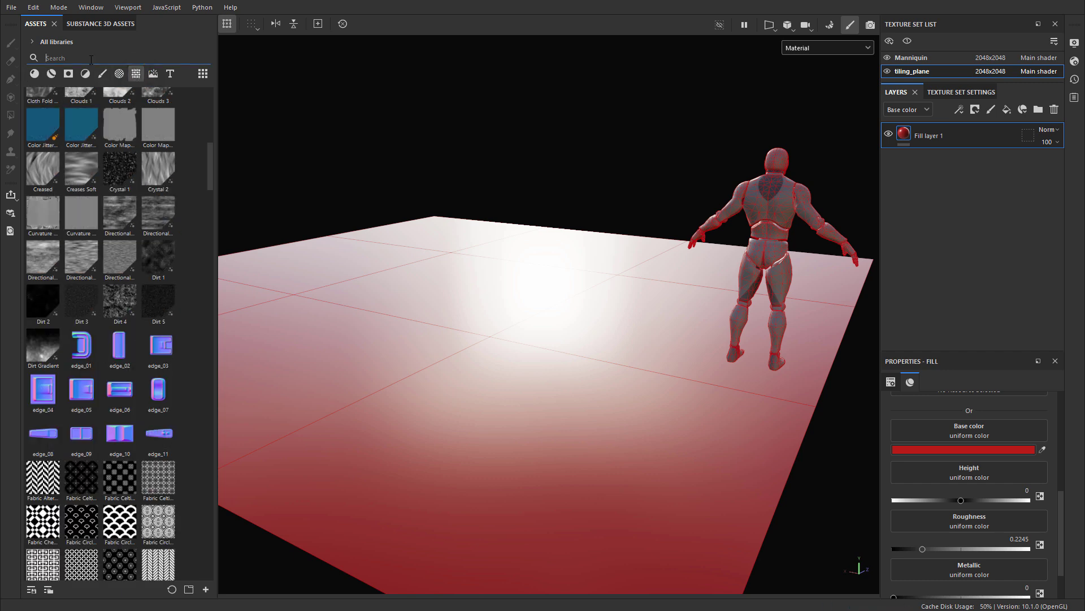
text(grunge)
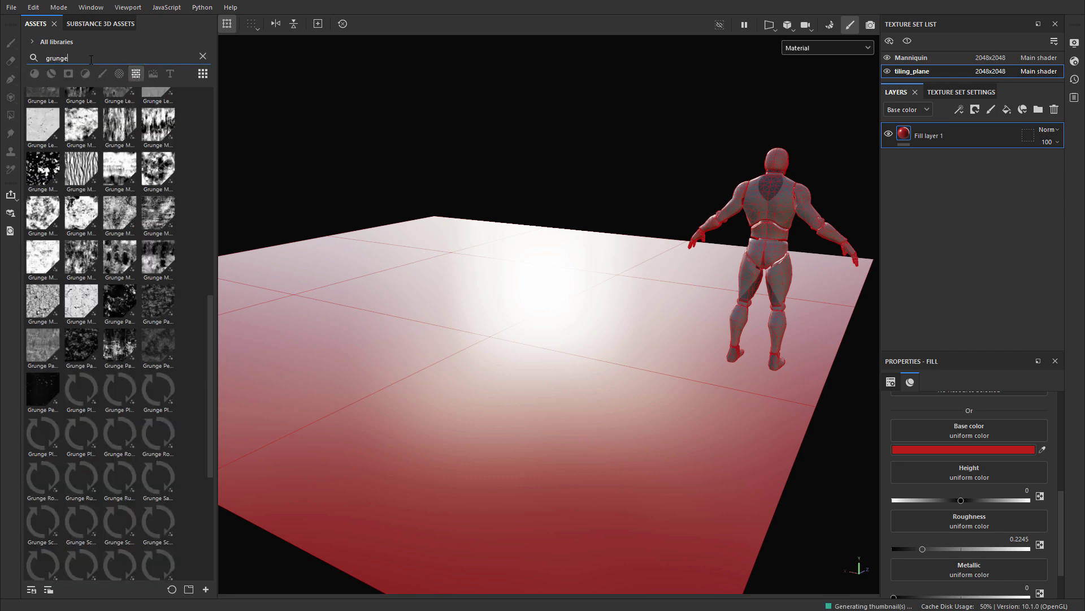
double_click(90, 58)
key(BackSpace)
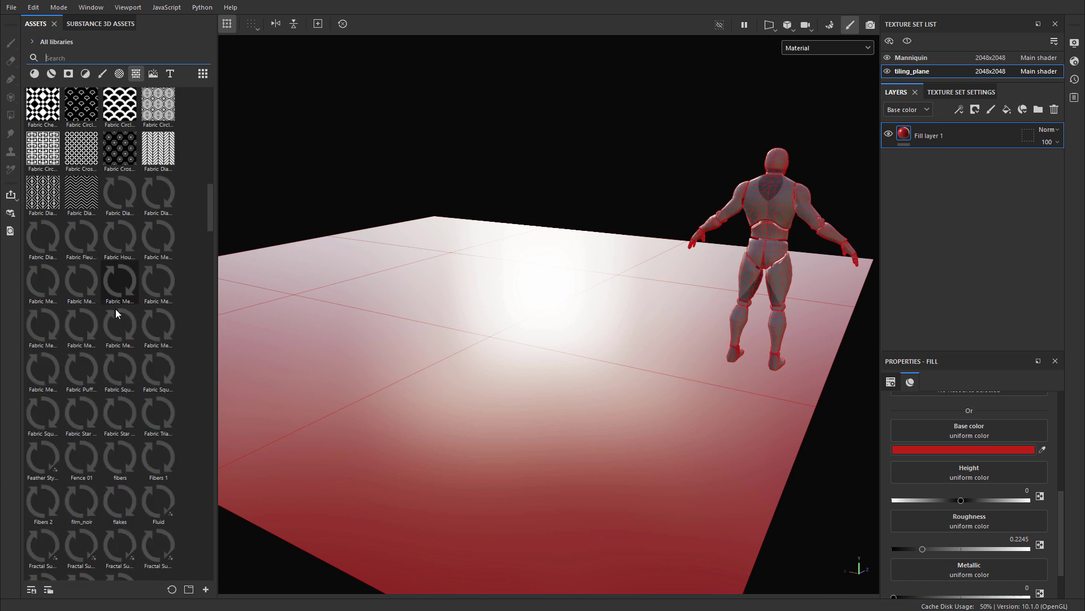
text(grunge)
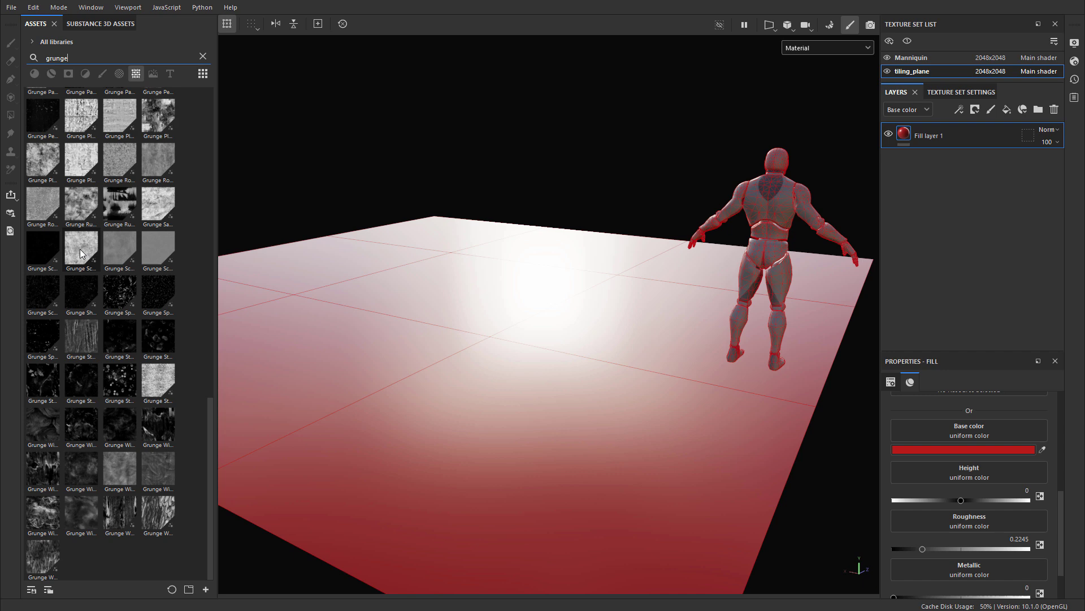
scroll(88, 216, up, 8)
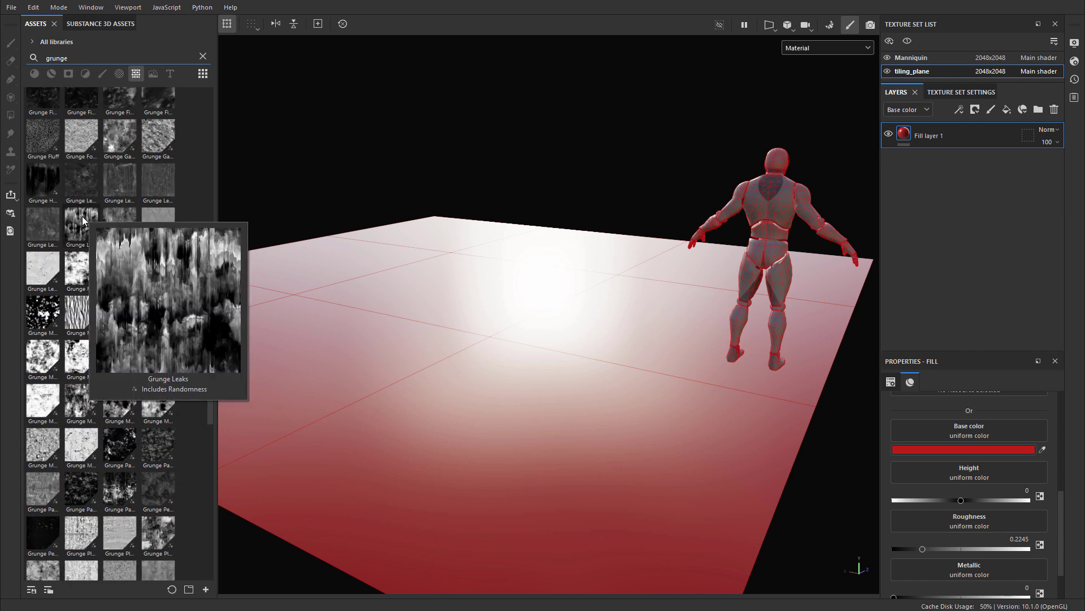
- Apply Grunge Leaks to roughness, with Balance 0.3 then 0.55 plus some Contrast
drag(85, 222, 964, 524)
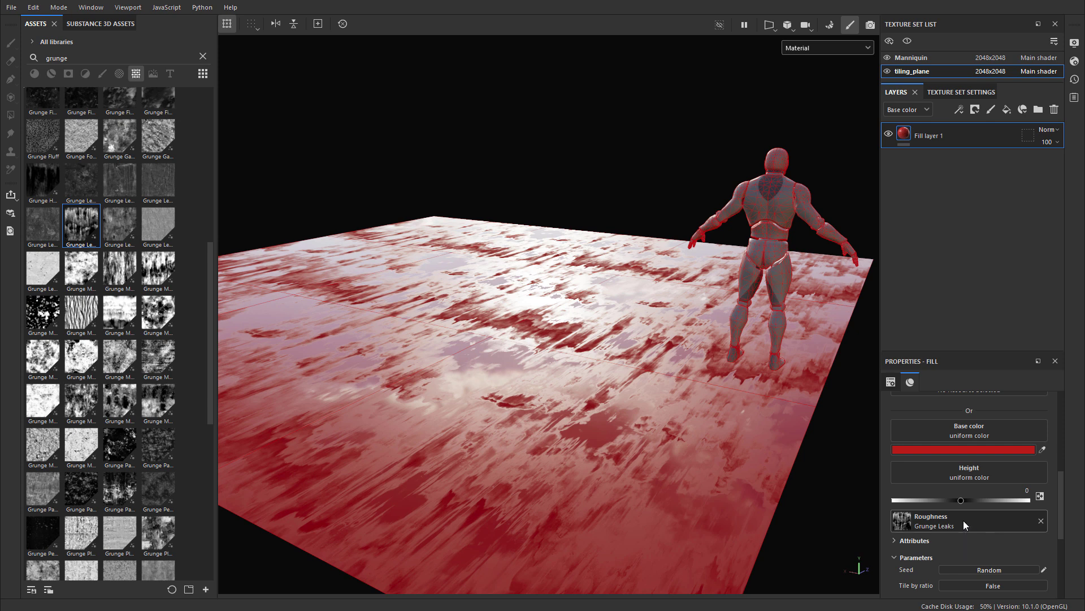
scroll(965, 515, down, 3)
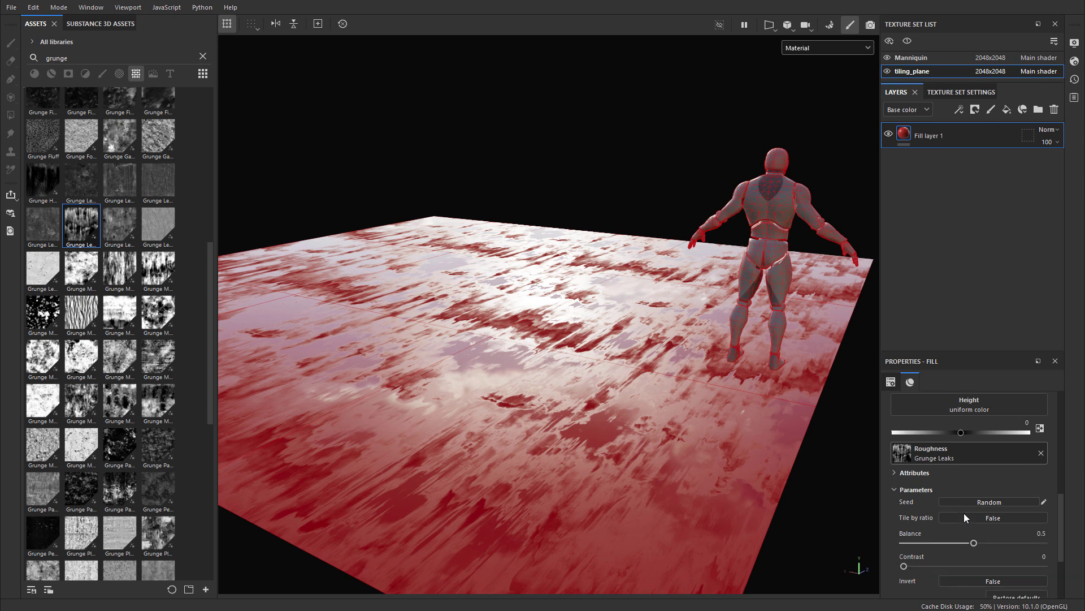
mouse_move(972, 507)
mouse_down()
mouse_move(927, 506)
mouse_move(981, 508)
mouse_up()
mouse_move(903, 531)
mouse_down()
mouse_move(959, 530)
mouse_move(894, 524)
mouse_move(906, 524)
mouse_up()
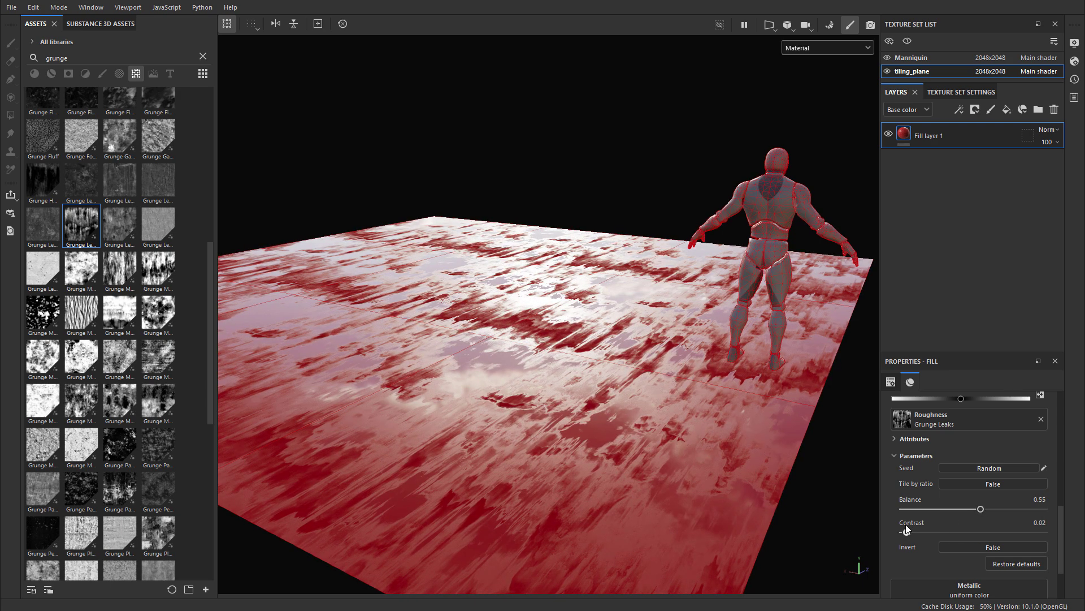
- Replace the roughness texture with Grunge Leak Large
scroll(950, 492, up, 2)
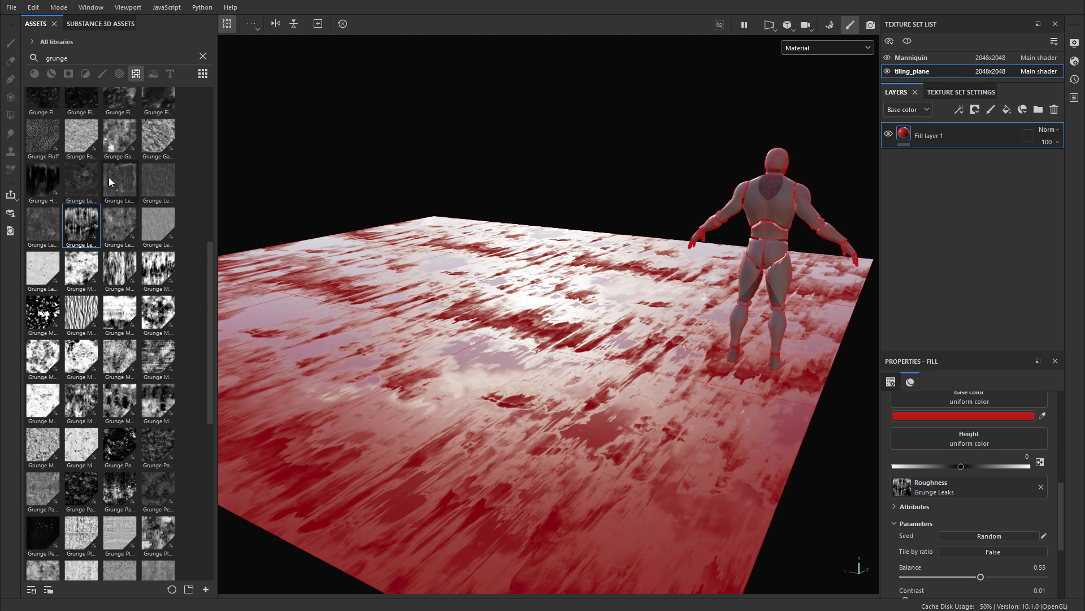
drag(111, 179, 948, 490)
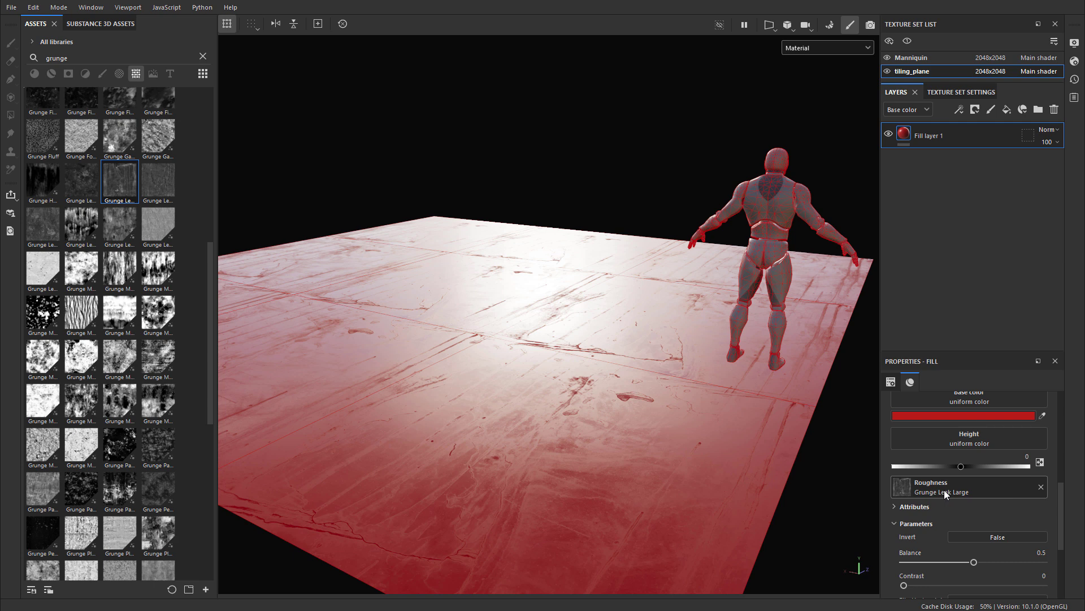
mouse_move(129, 308)
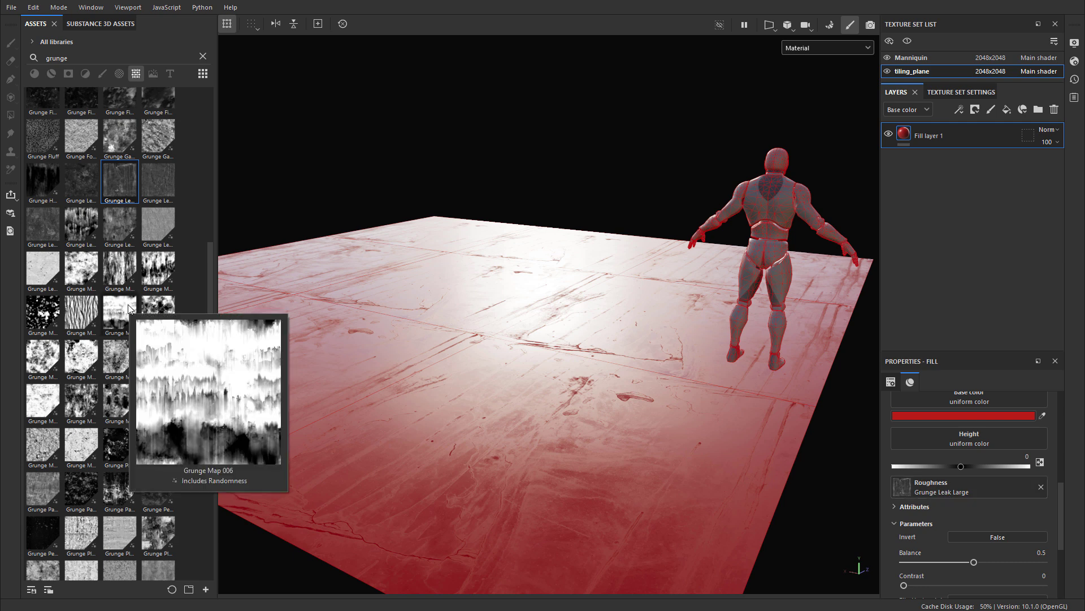
- Preview the grunge roughness pattern in the Roughness channel, then return to Material view
click(128, 308)
click(809, 49)
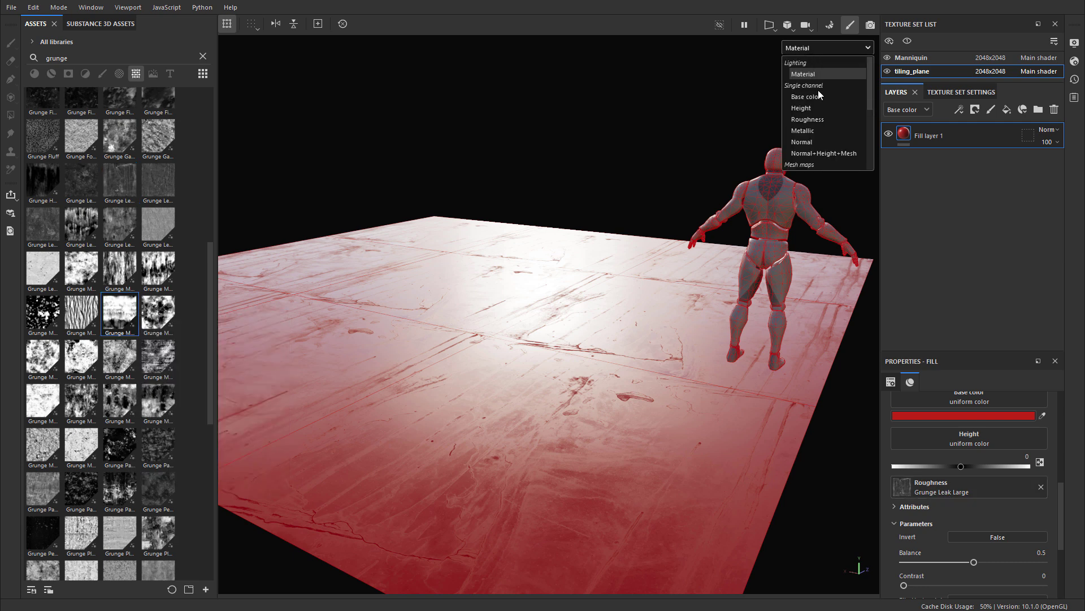
click(816, 121)
alt+drag(613, 313, 845, 75)
click(825, 47)
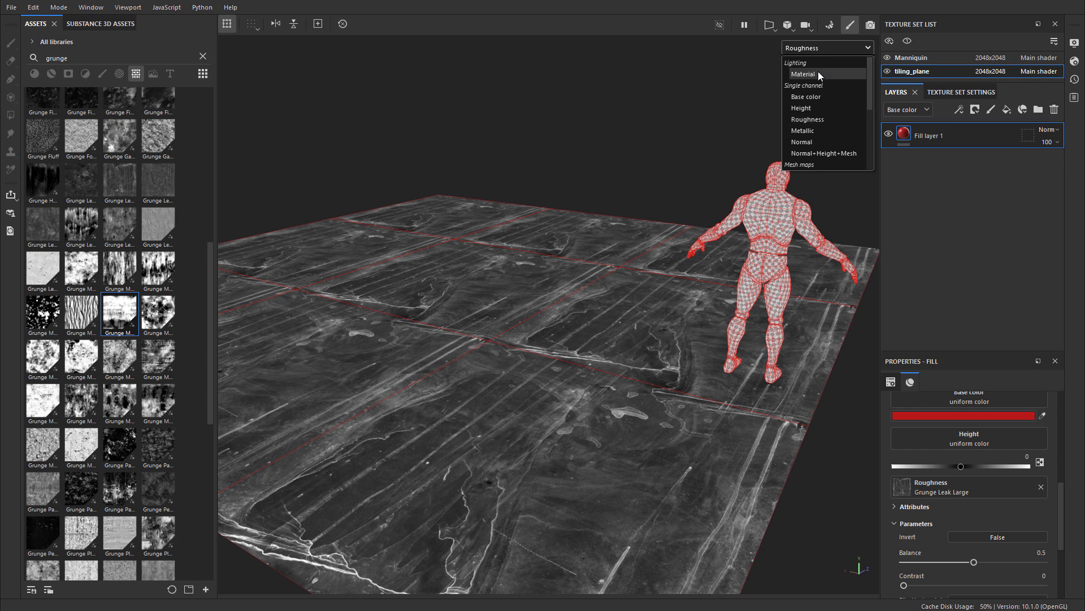
click(819, 71)
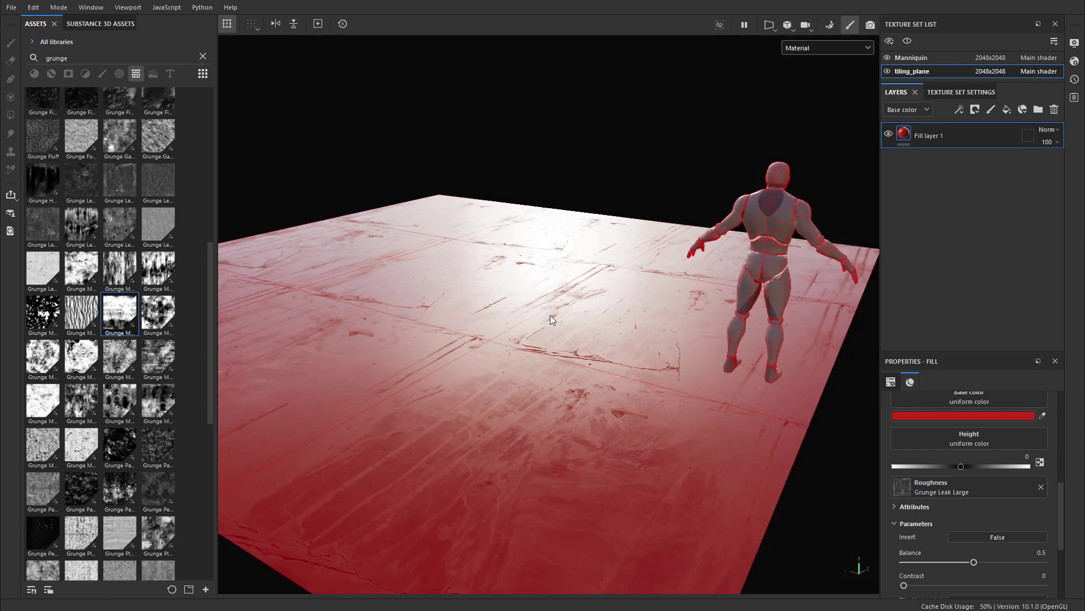
- Lower the grunge Balance, reset it to 0.5, and remove Grunge Leak Large from Roughness
click(836, 47)
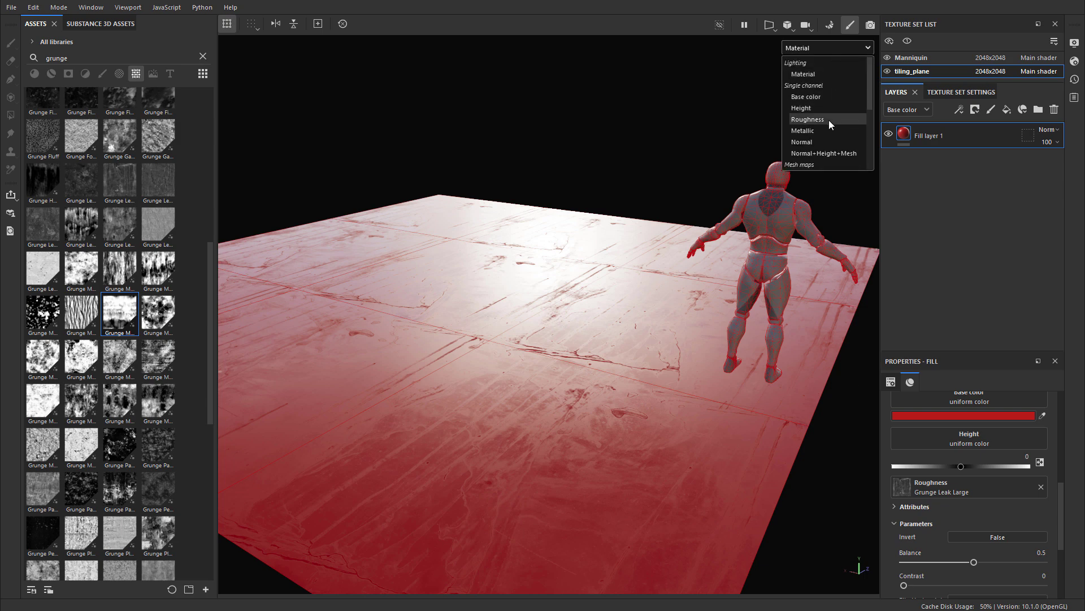
click(829, 120)
drag(974, 562, 921, 562)
click(838, 47)
click(826, 78)
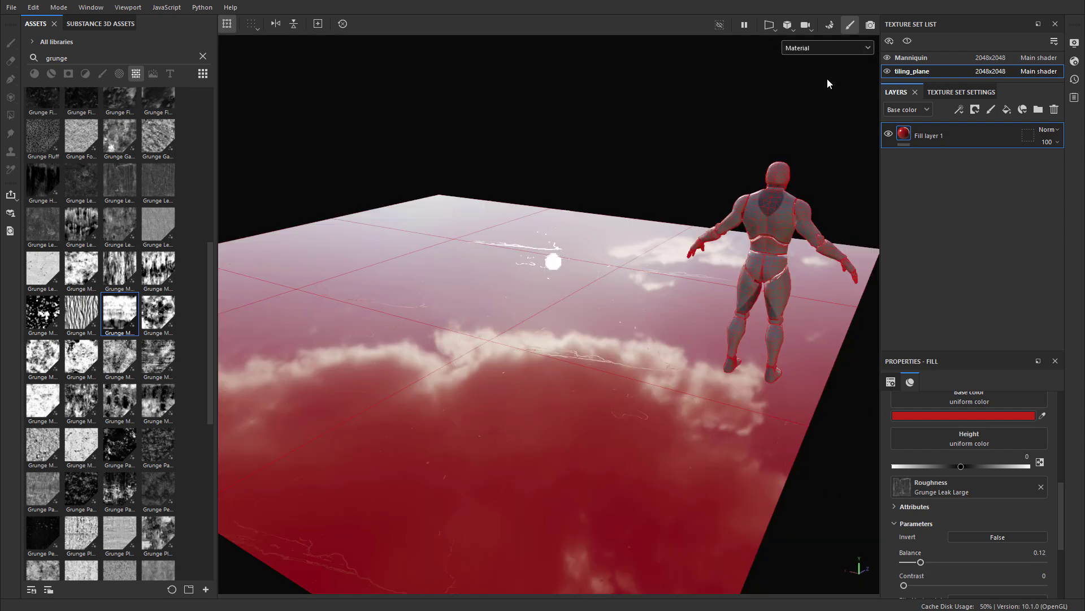
click(1038, 553)
text(0.5)
key(Return)
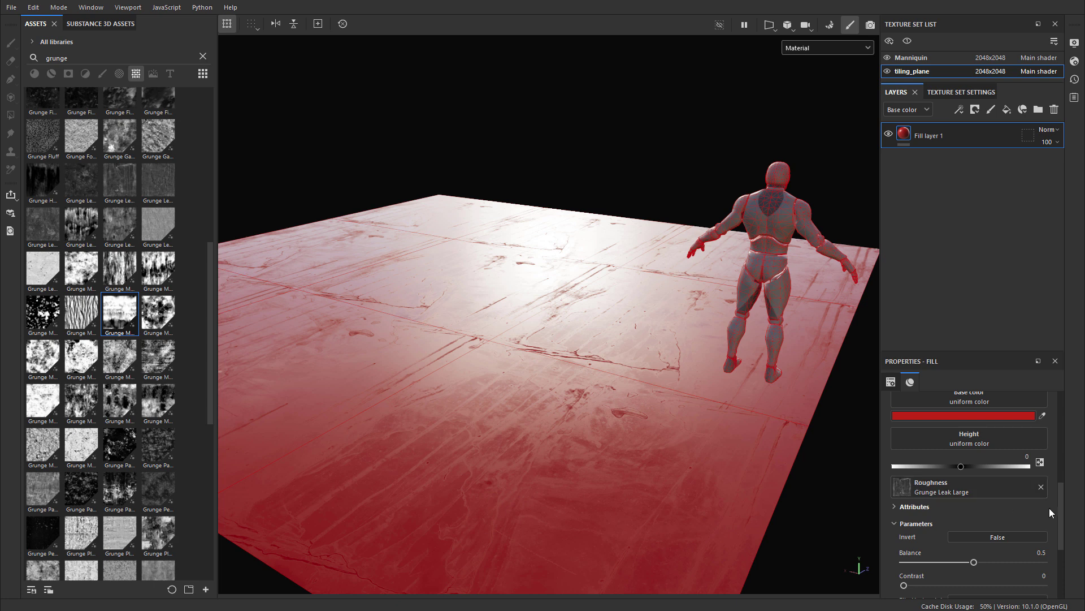
click(1041, 486)
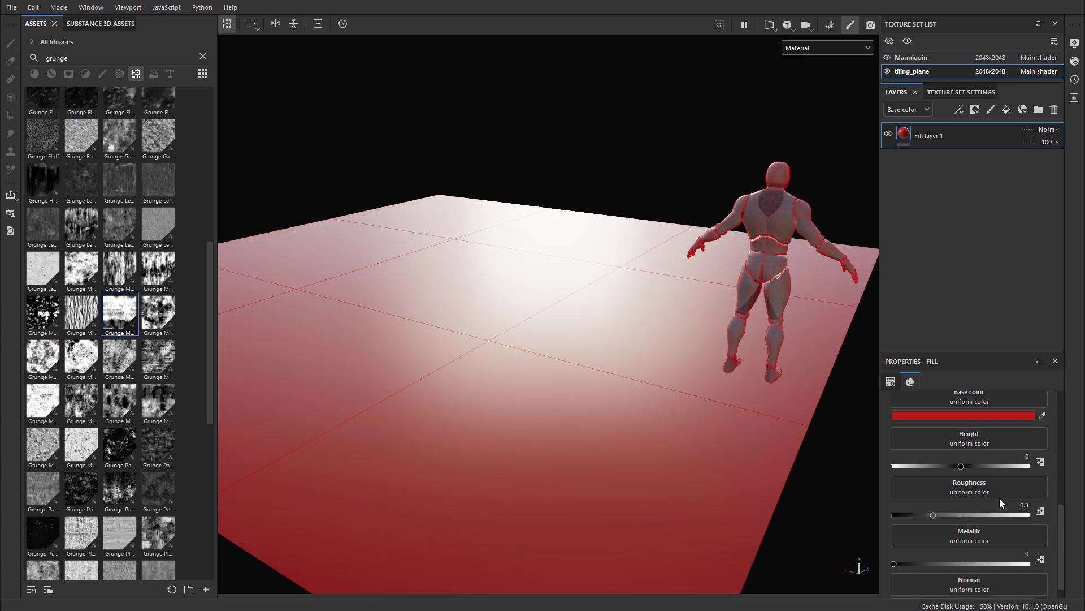
- Add a new fill layer named 'Roughness'
click(1007, 109)
double_click(931, 136)
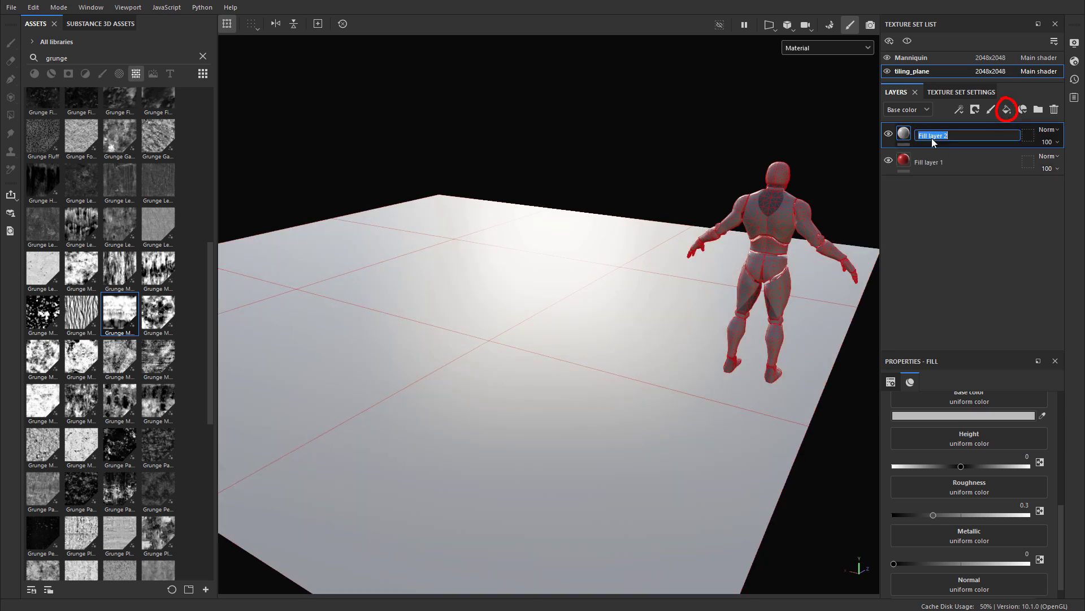
text(Roughness)
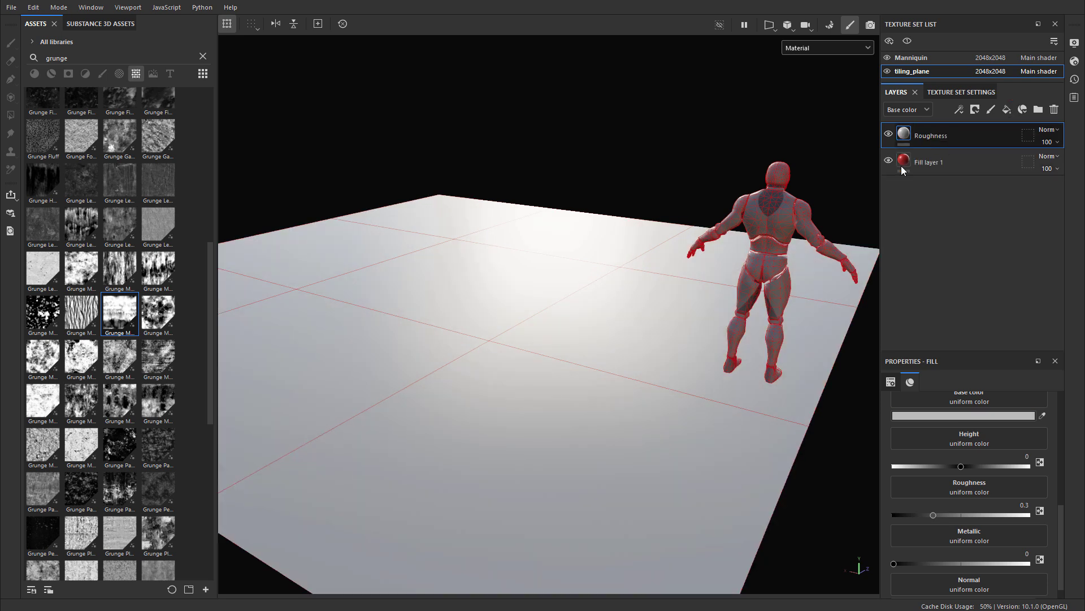
key(Return)
- Disable the nrm, metal, height and color channels on the Roughness layer
scroll(1013, 443, down, 1)
scroll(1013, 458, up, 3)
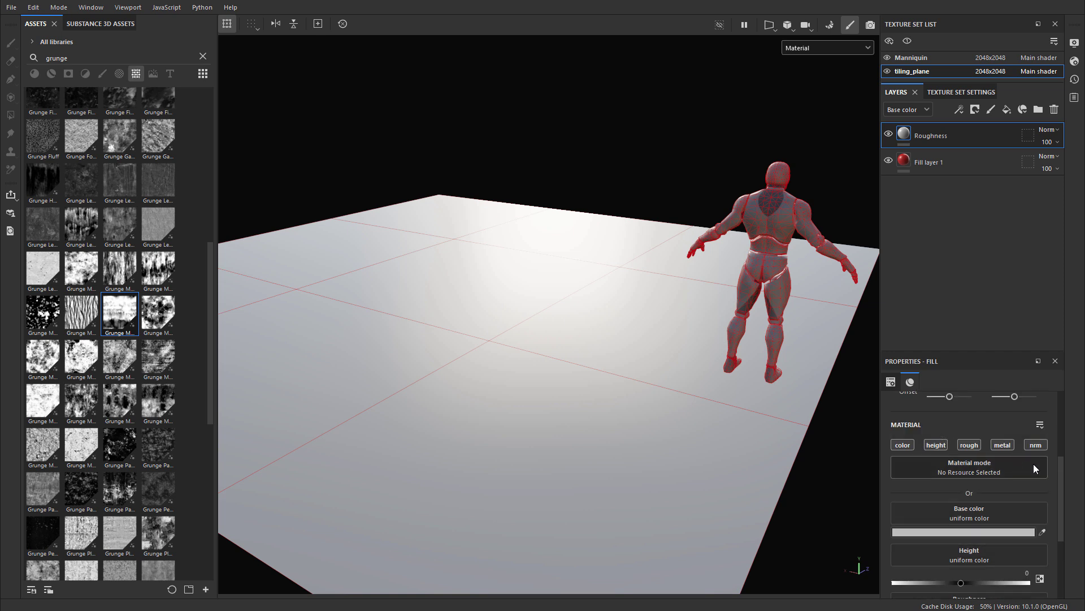
click(1036, 445)
click(1009, 444)
click(936, 445)
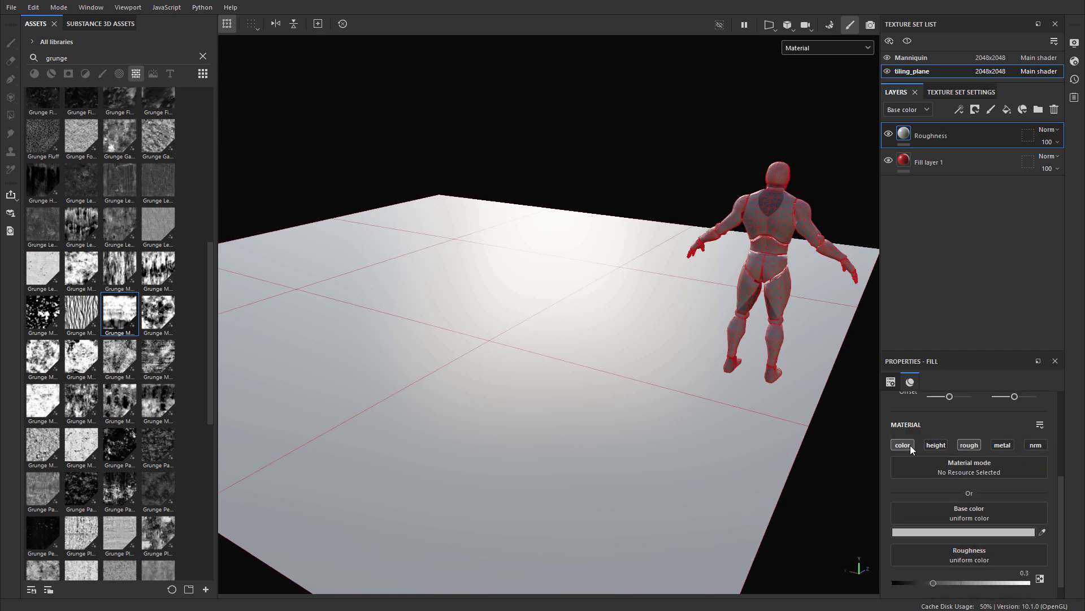
click(906, 445)
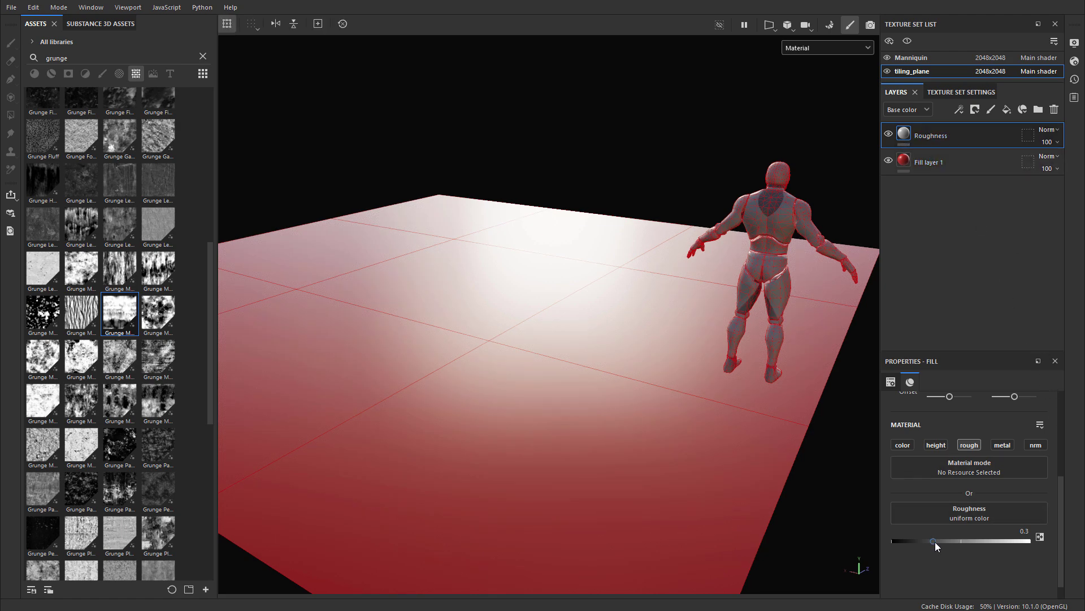
- Drop the Roughness layer's roughness near 0 and toggle its visibility to compare the glossy floor
drag(934, 541, 897, 541)
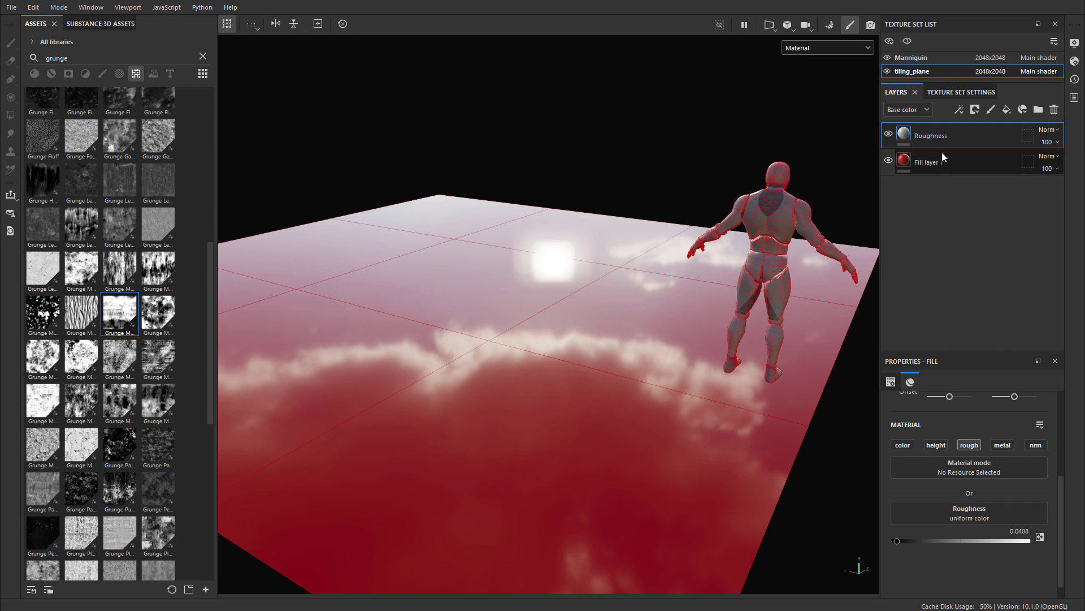
click(889, 134)
click(889, 133)
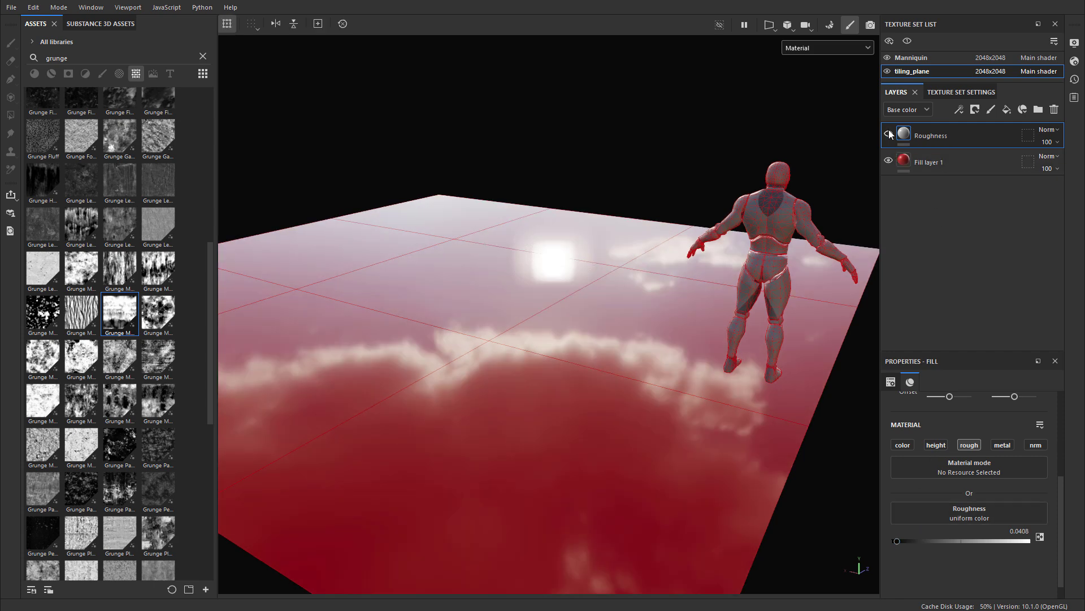
click(889, 132)
click(890, 133)
- Drive the layer's roughness with Grunge Map 007 and set its Balance to 0.44
drag(159, 271, 892, 555)
scroll(958, 507, down, 2)
drag(982, 536, 965, 534)
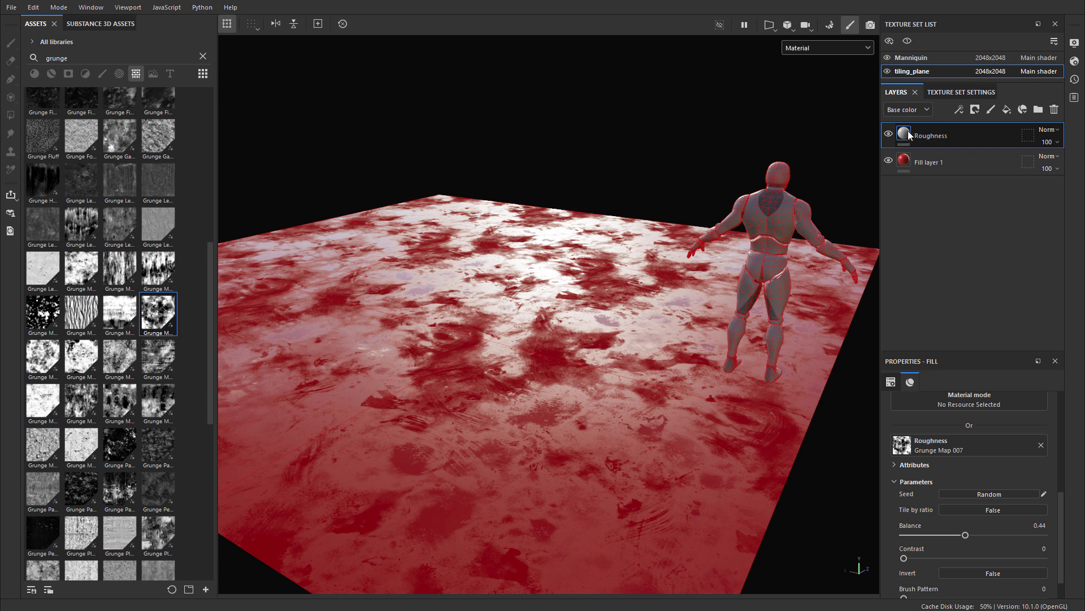
click(889, 134)
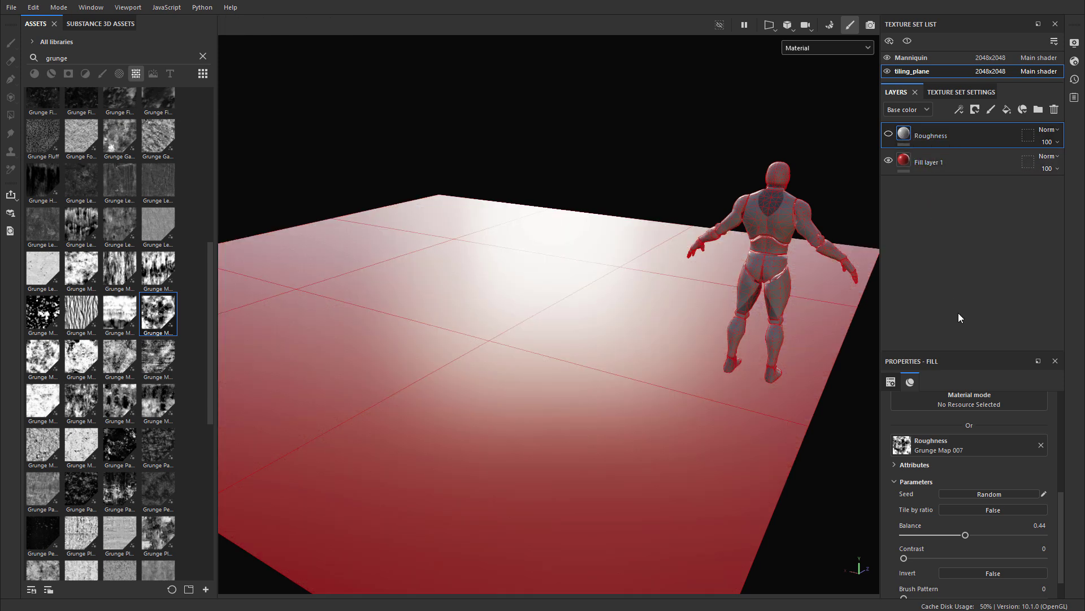
scroll(975, 498, up, 5)
scroll(972, 504, down, 6)
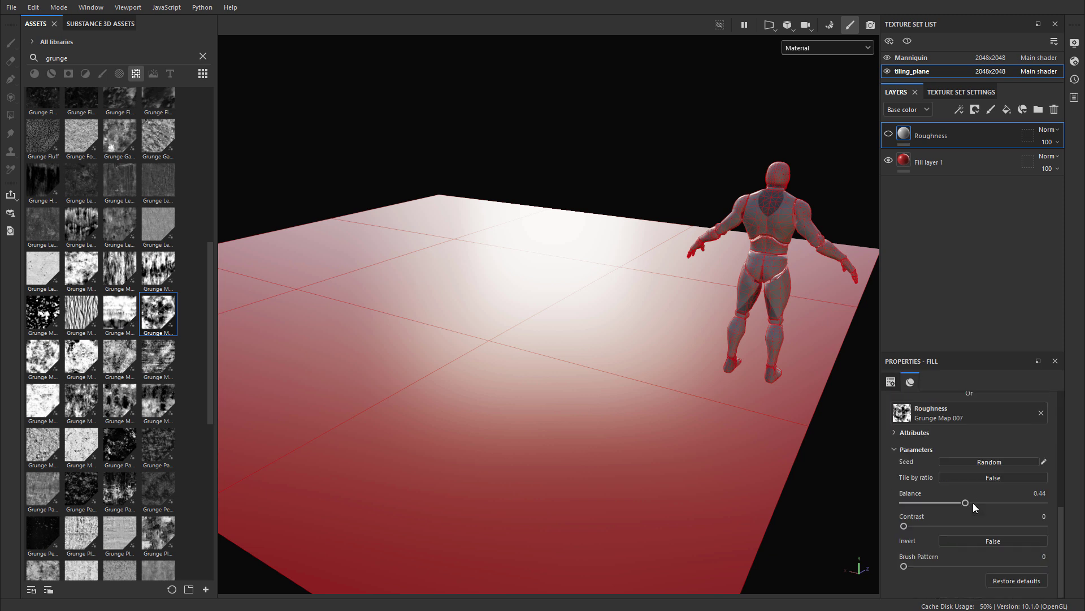
scroll(972, 503, up, 5)
scroll(972, 504, down, 3)
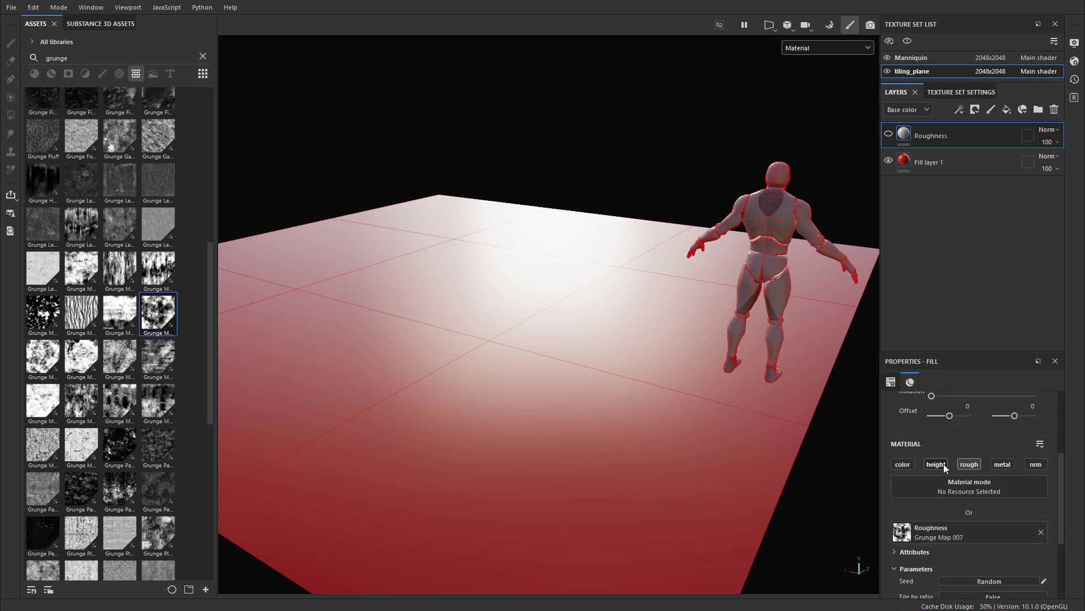
click(965, 158)
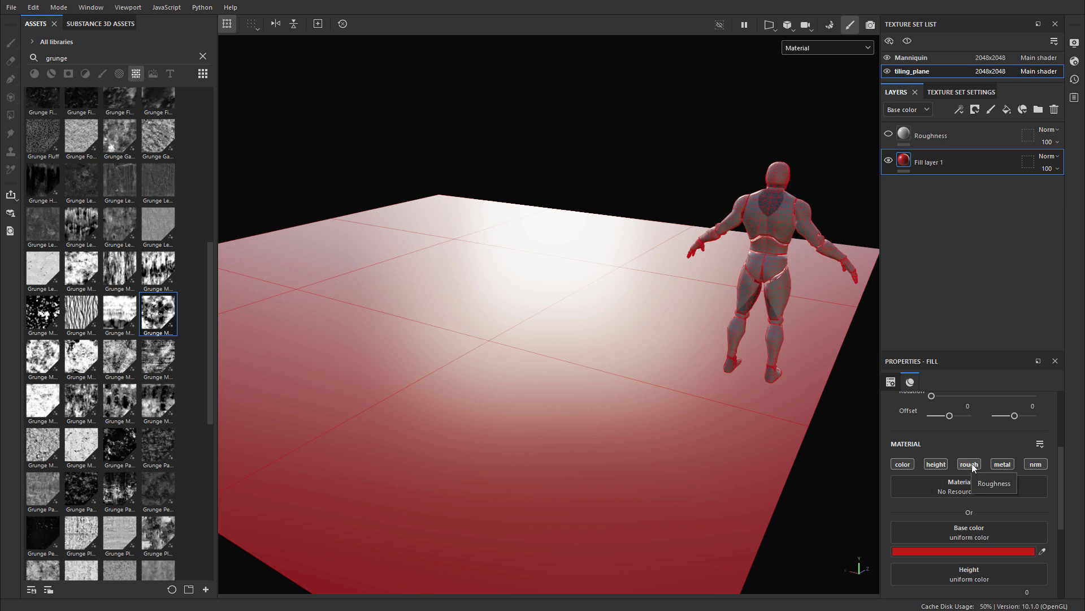
click(930, 136)
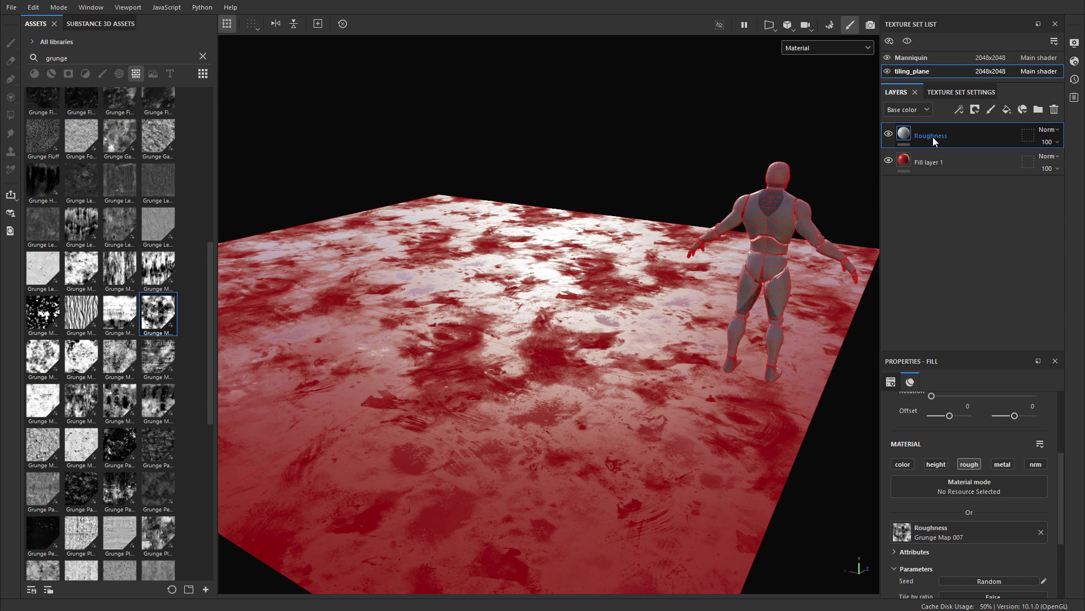
scroll(925, 436, down, 3)
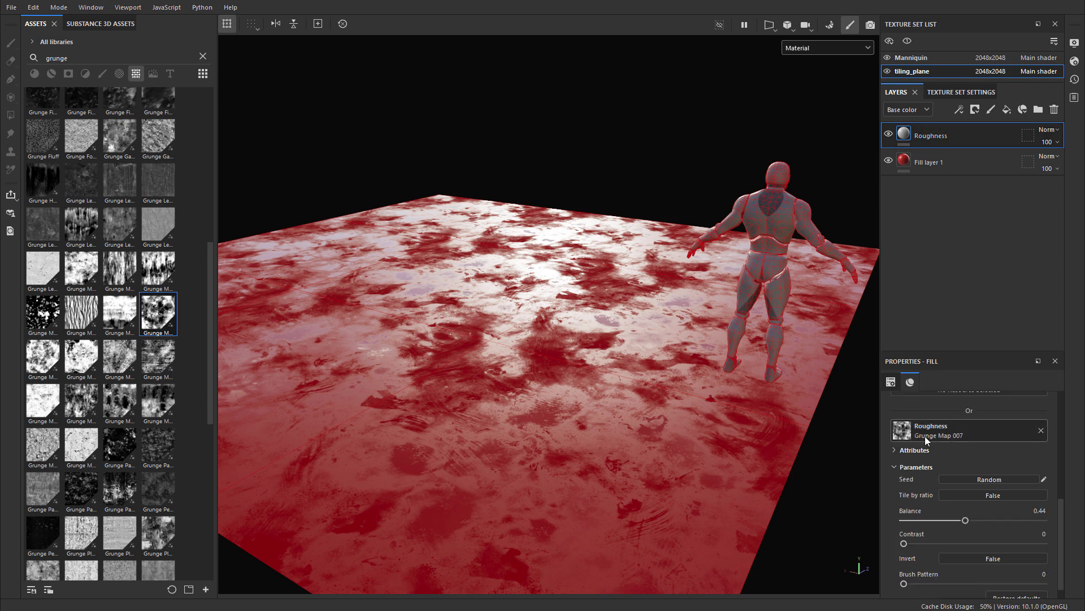
scroll(933, 428, up, 2)
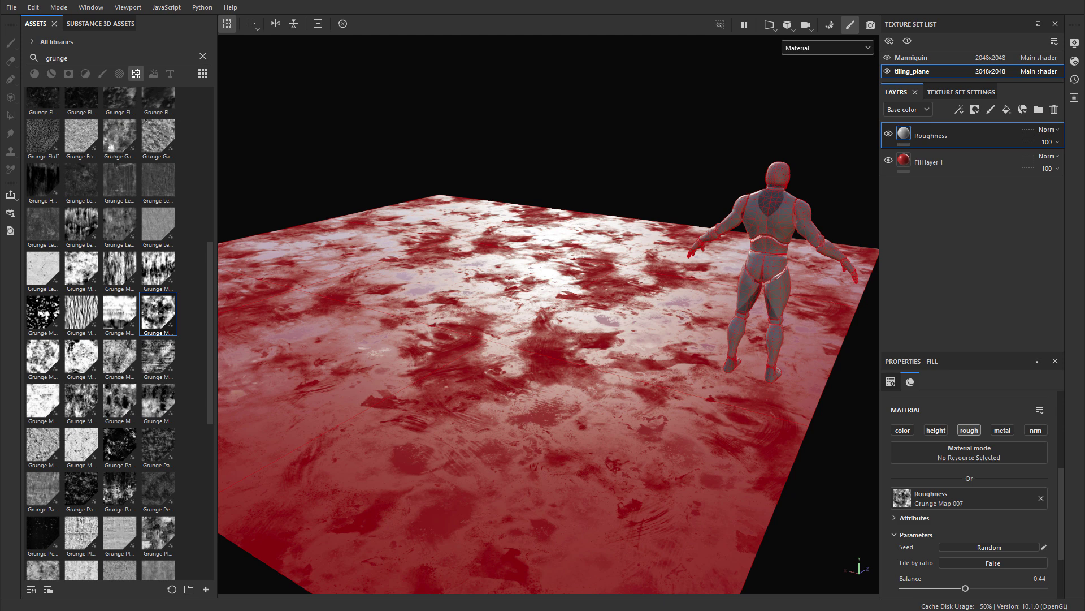
- Delete the Roughness layer, add a new white Fill layer 2, and begin renaming it
click(1055, 110)
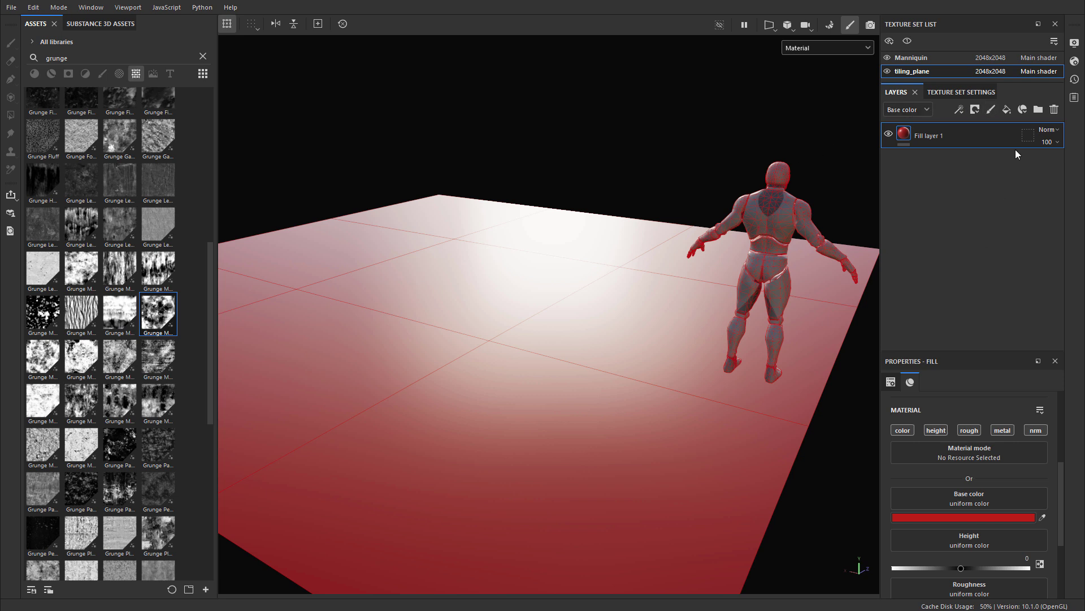
click(1006, 109)
double_click(931, 136)
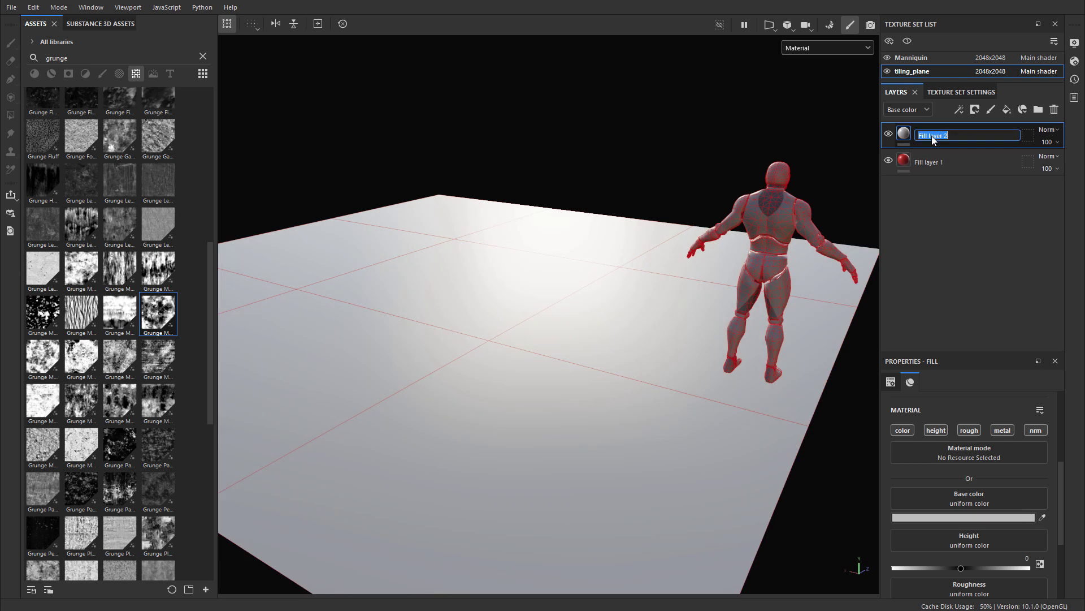